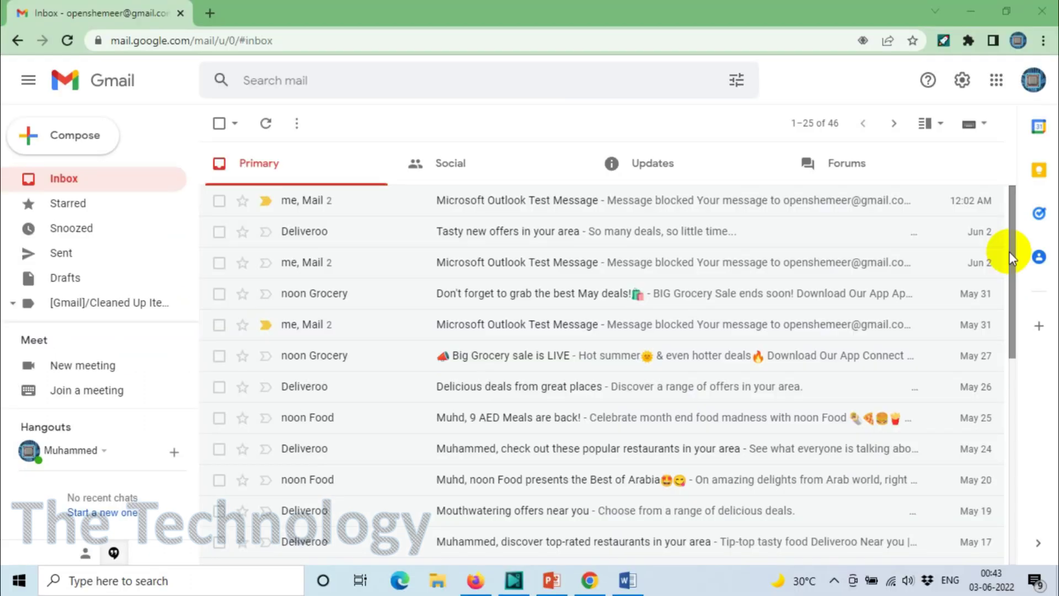
Open the Google Account page in a new tab from the Google apps grid
mouse_move(981, 270)
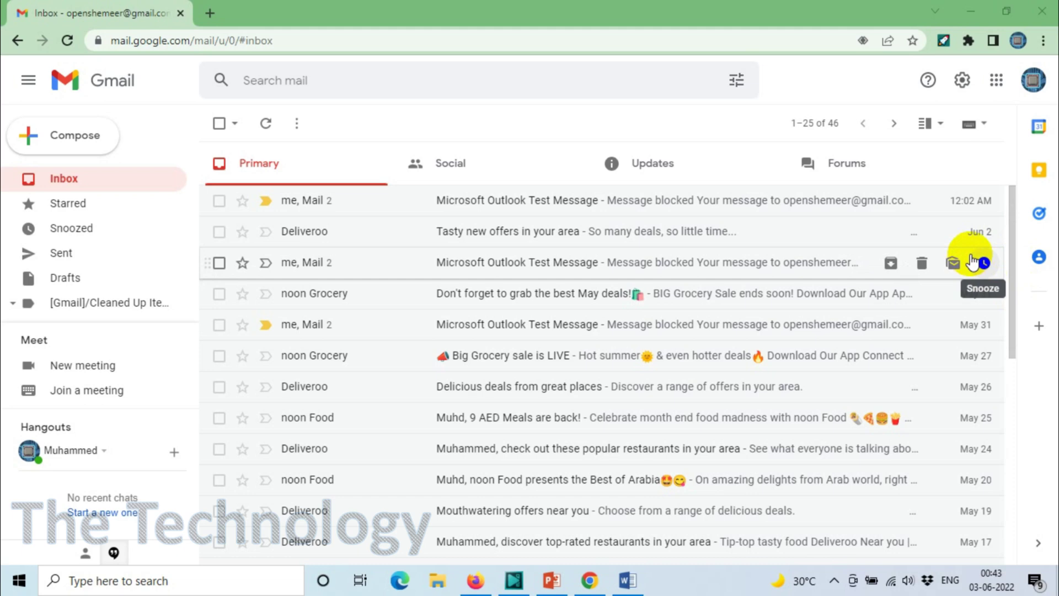
mouse_move(930, 218)
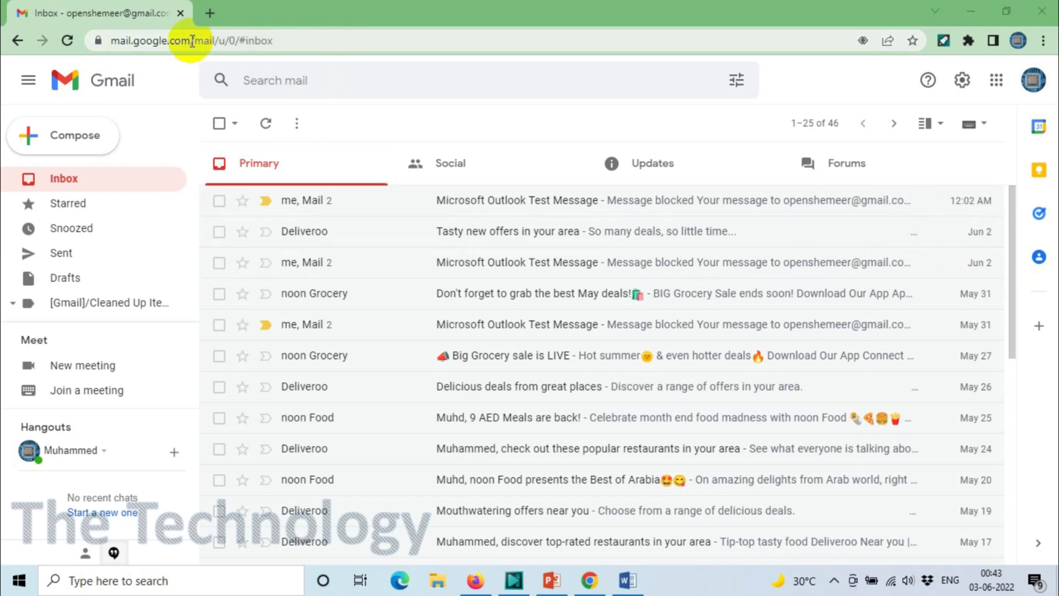
drag(195, 37, 391, 55)
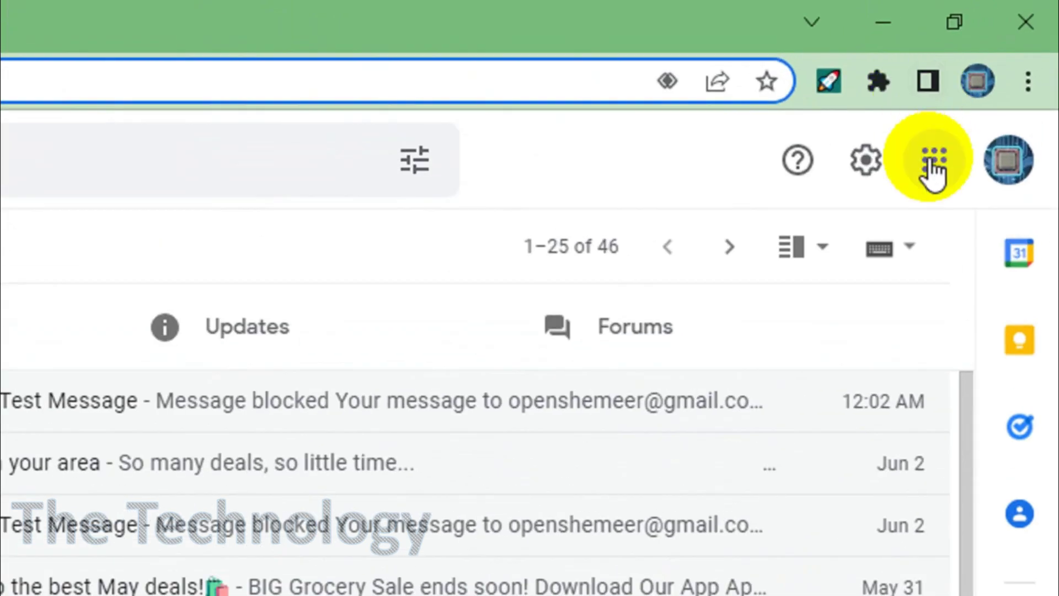
click(996, 84)
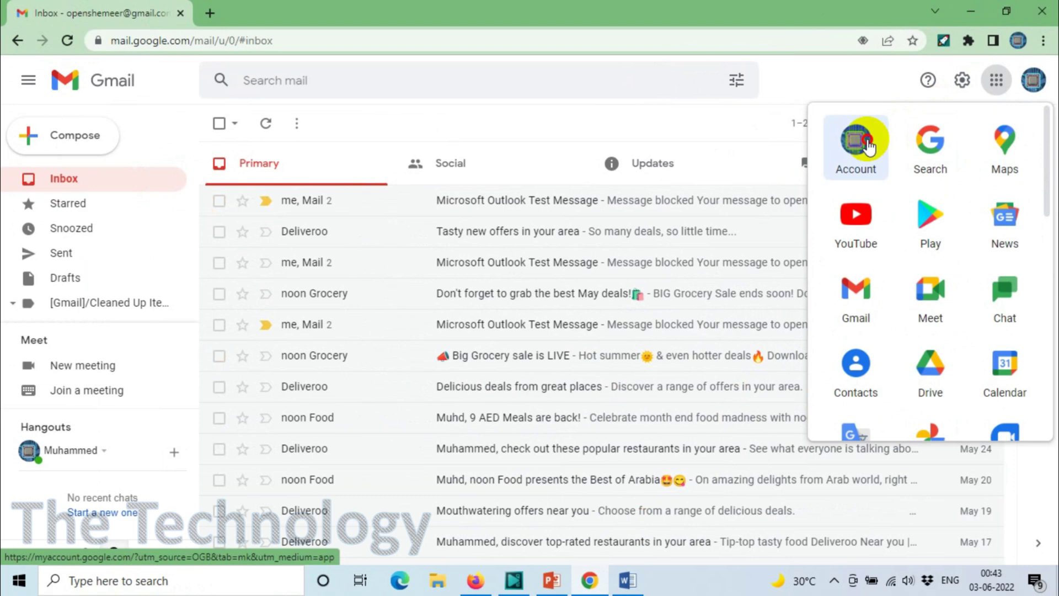
click(672, 280)
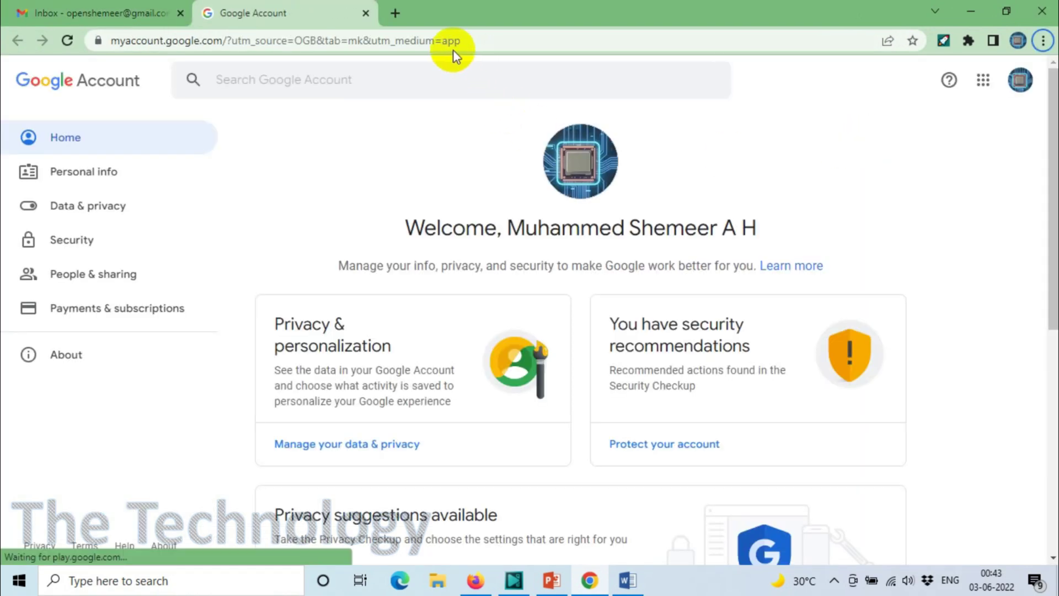
Search the account settings for 'secu' and open the Security page
click(401, 78)
text(sec)
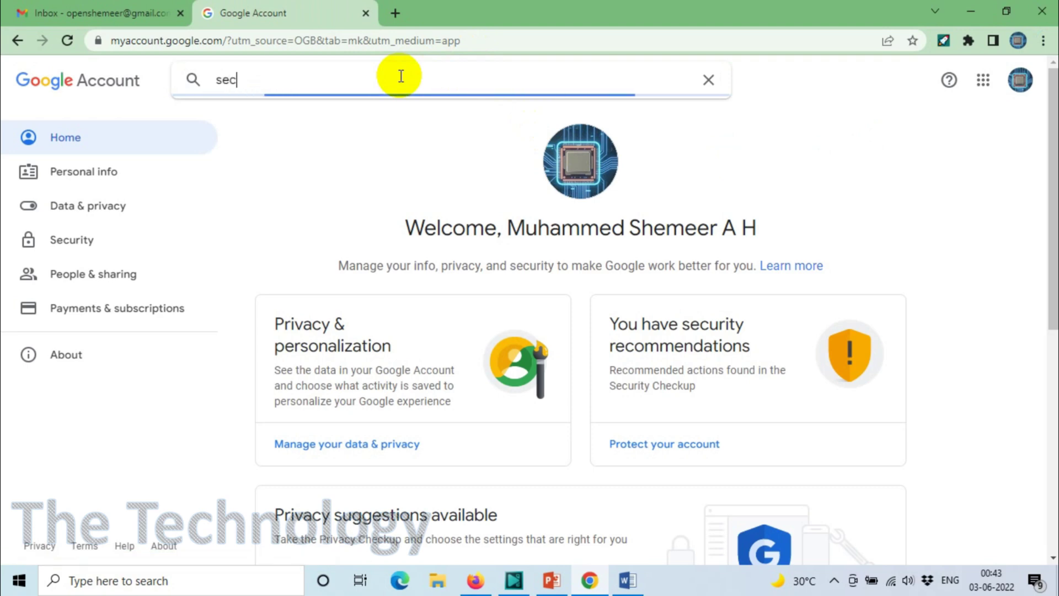
text(u)
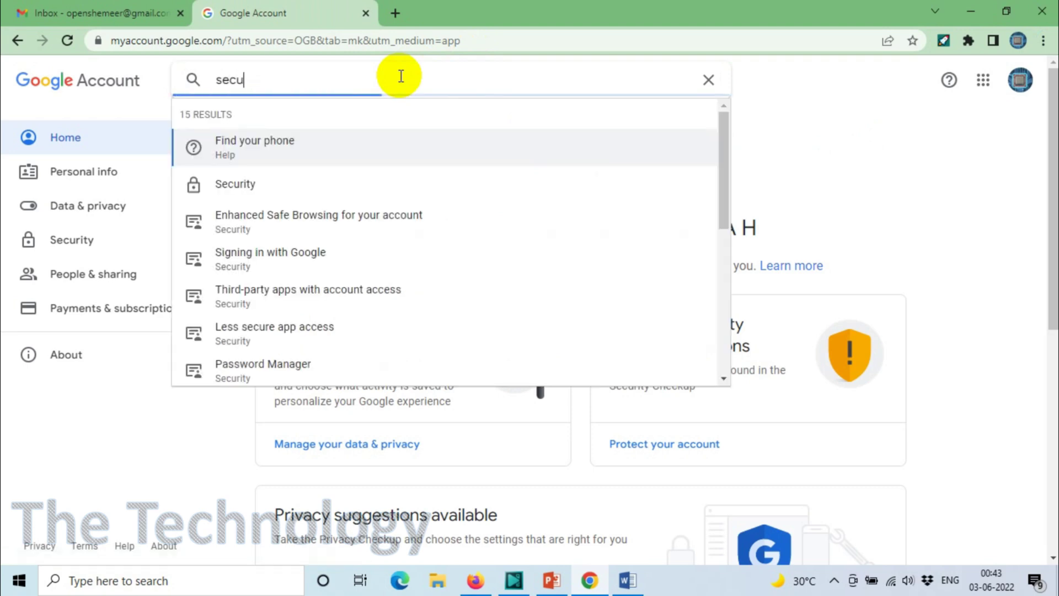
click(226, 224)
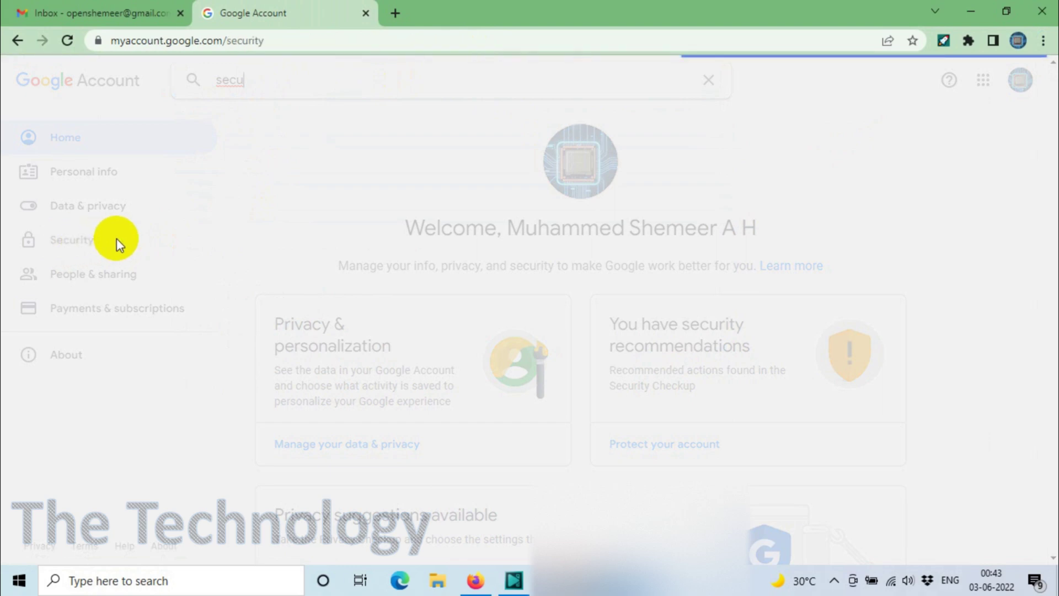
scroll(353, 276, down, 10)
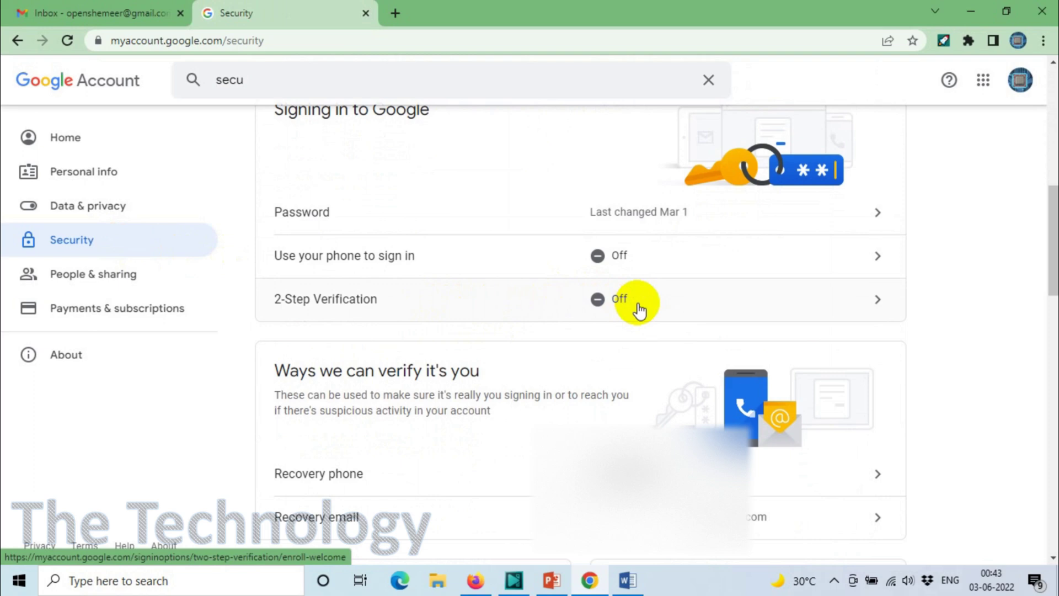
Open the 2-Step Verification settings and begin its setup
click(874, 300)
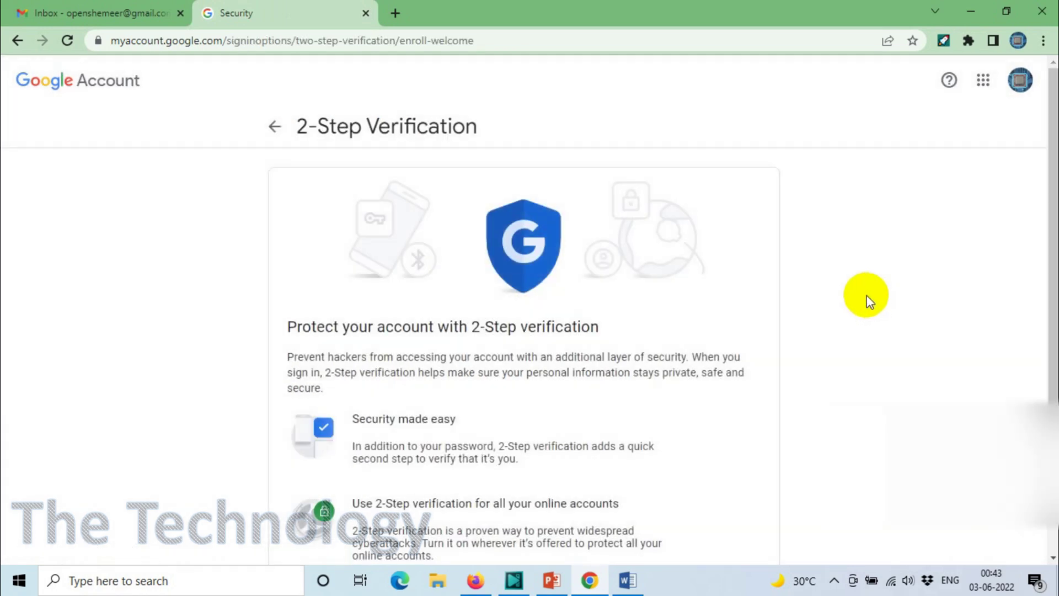
scroll(722, 314, down, 4)
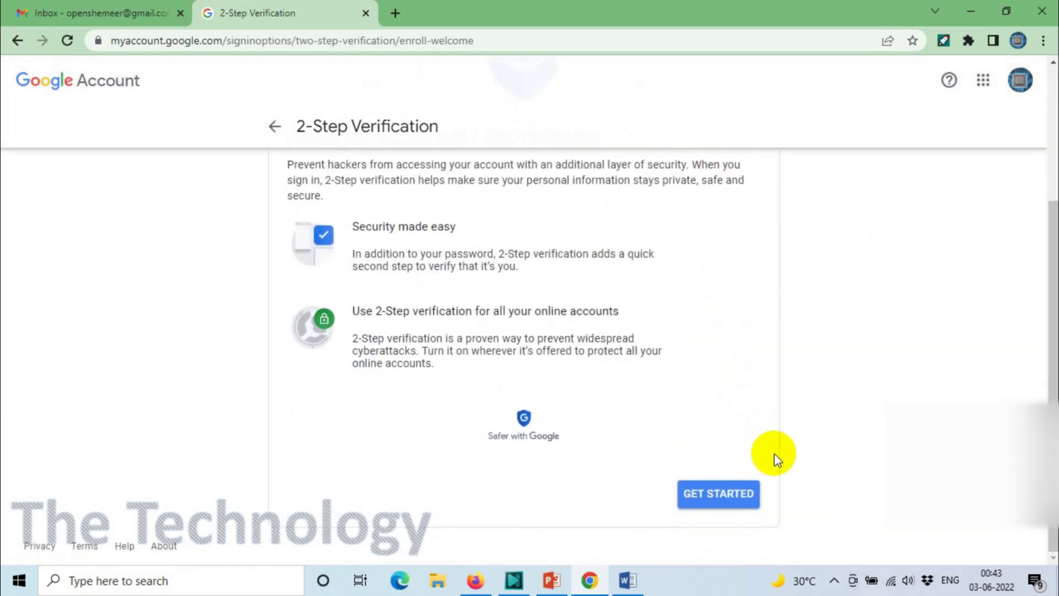
click(743, 493)
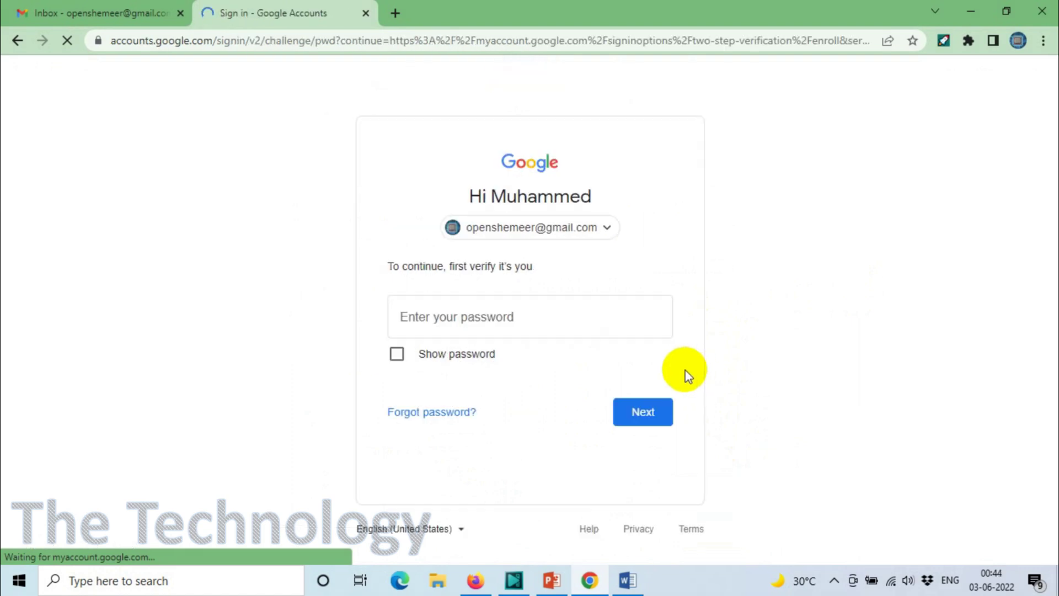
Verify identity by entering the account password, re-entering it after the first rejection
click(534, 318)
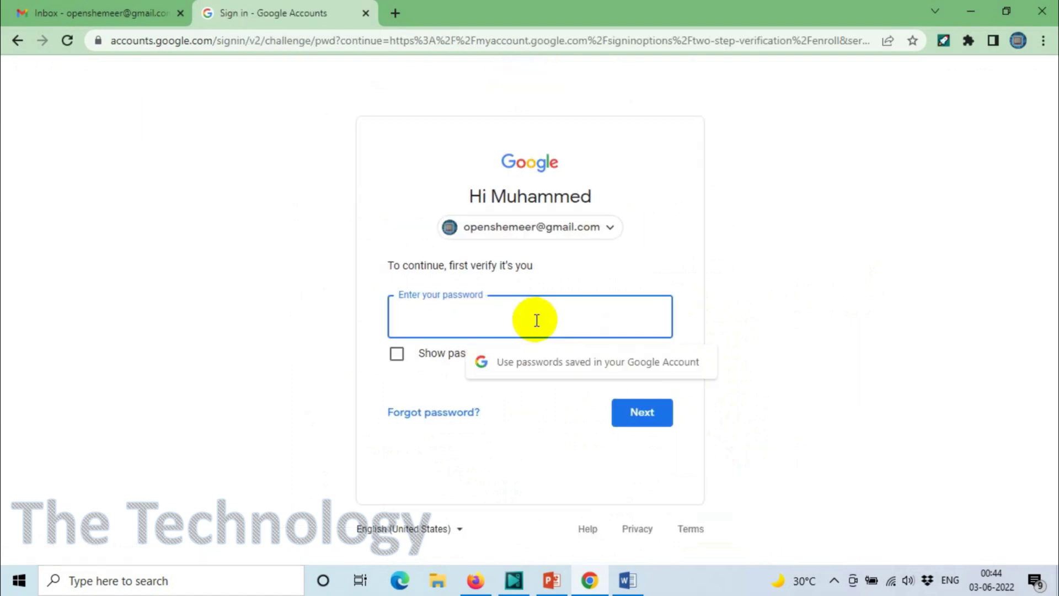
text(•••)
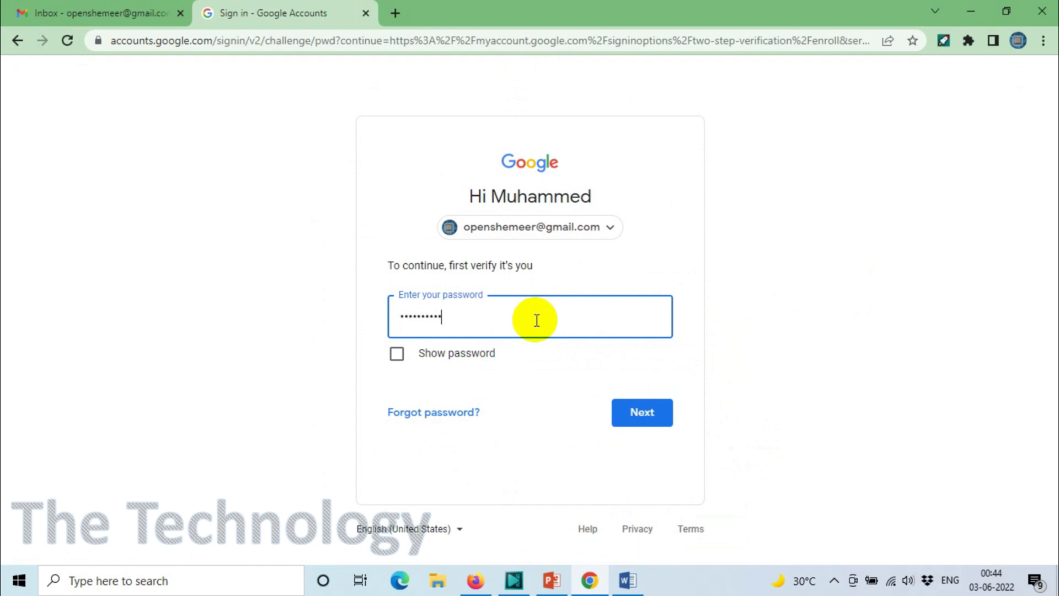
text(•••••••)
click(637, 411)
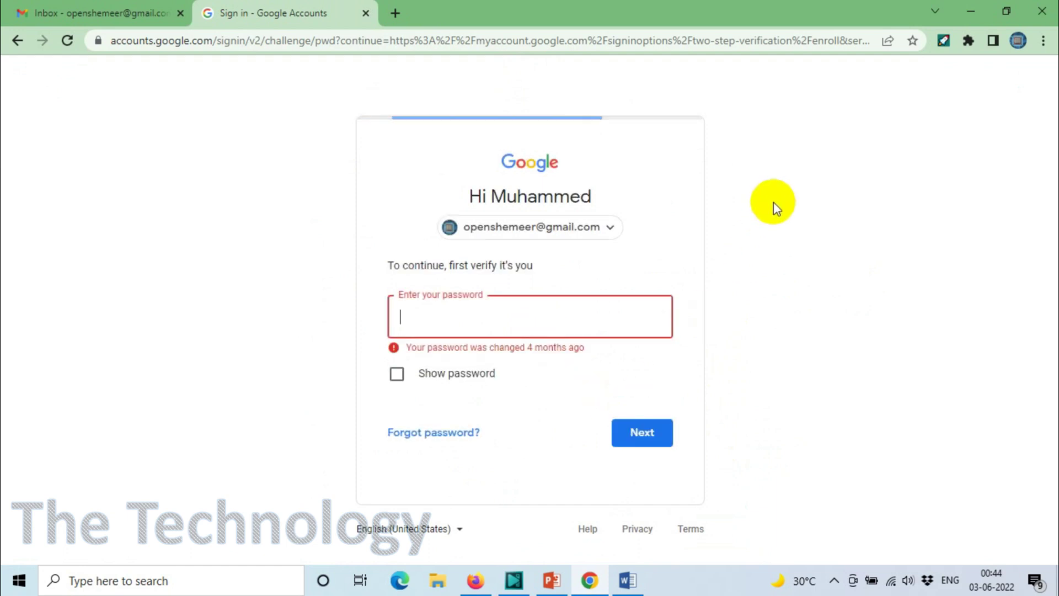
text(••••)
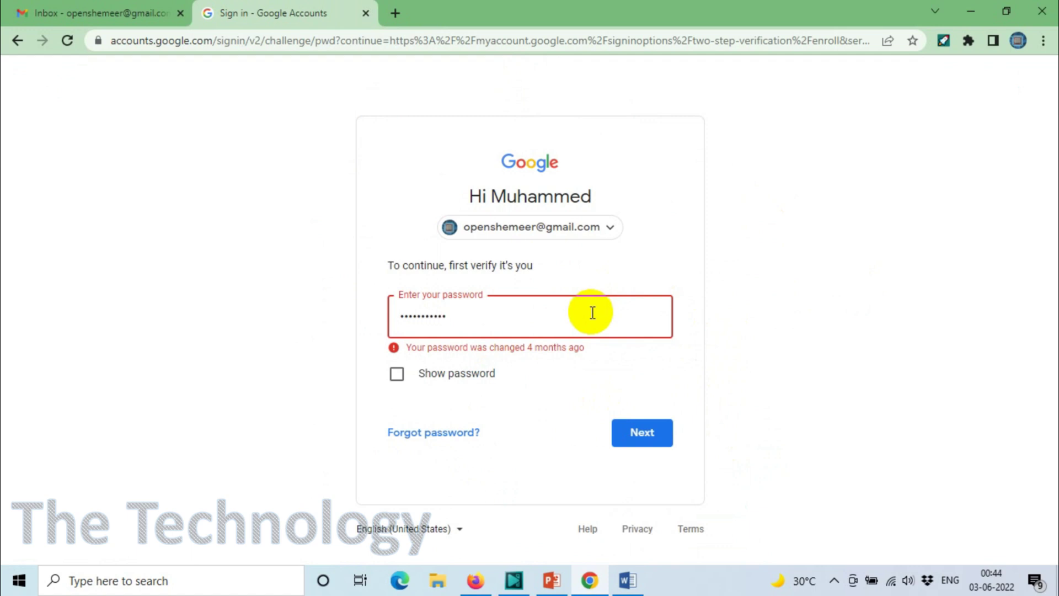
click(644, 431)
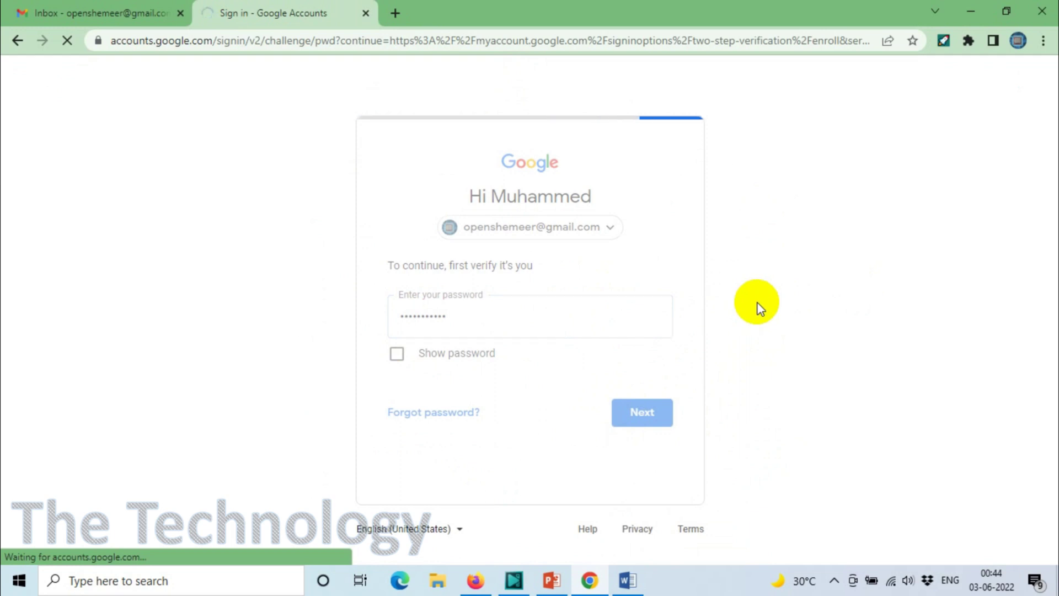
Choose text message codes instead of the phone prompt as the second step
scroll(591, 331, down, 2)
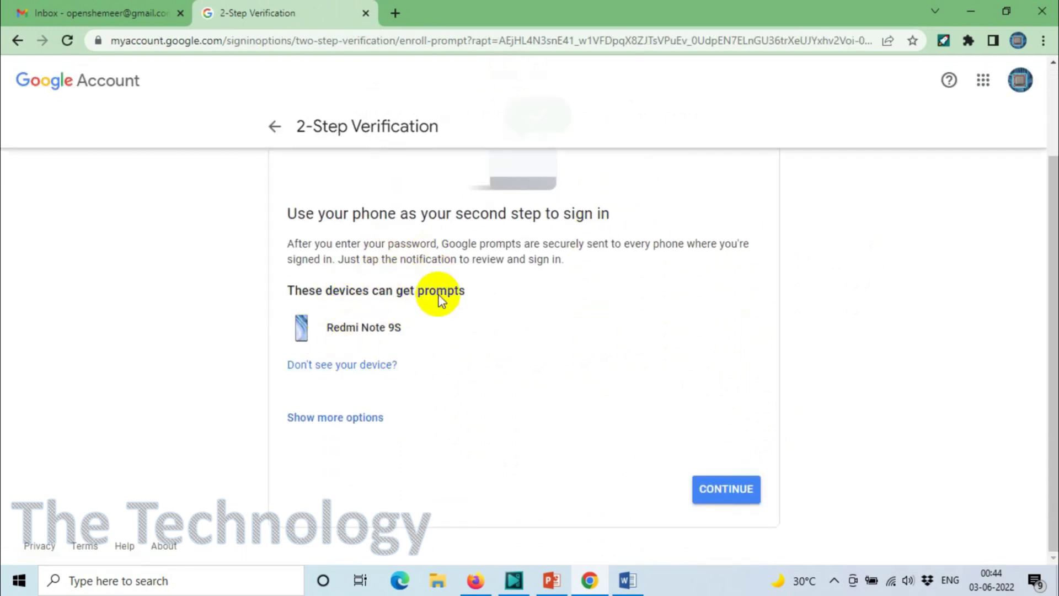
scroll(437, 300, up, 2)
scroll(402, 430, down, 1)
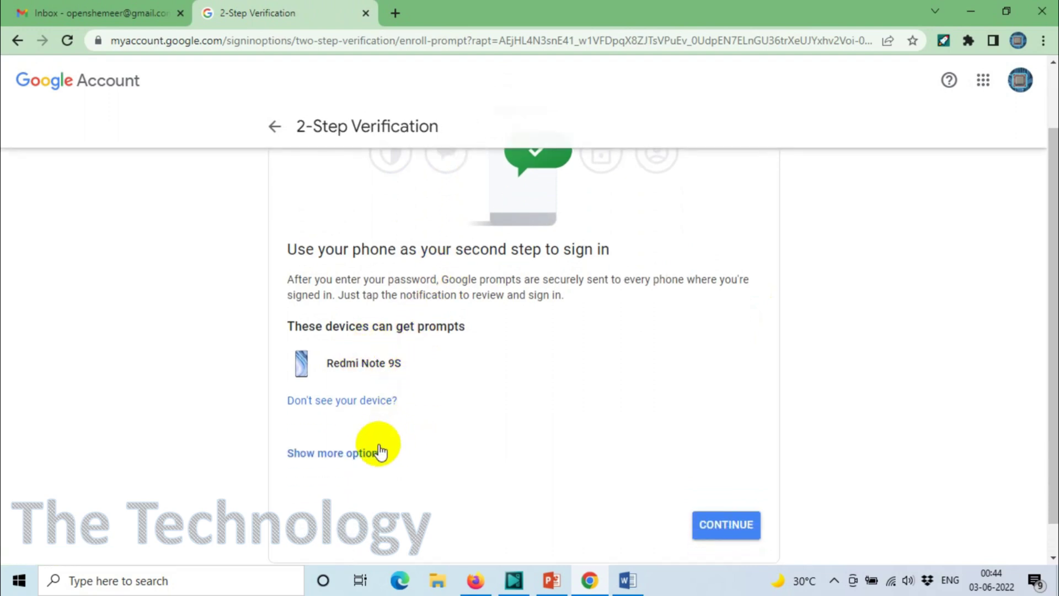
drag(322, 362, 399, 364)
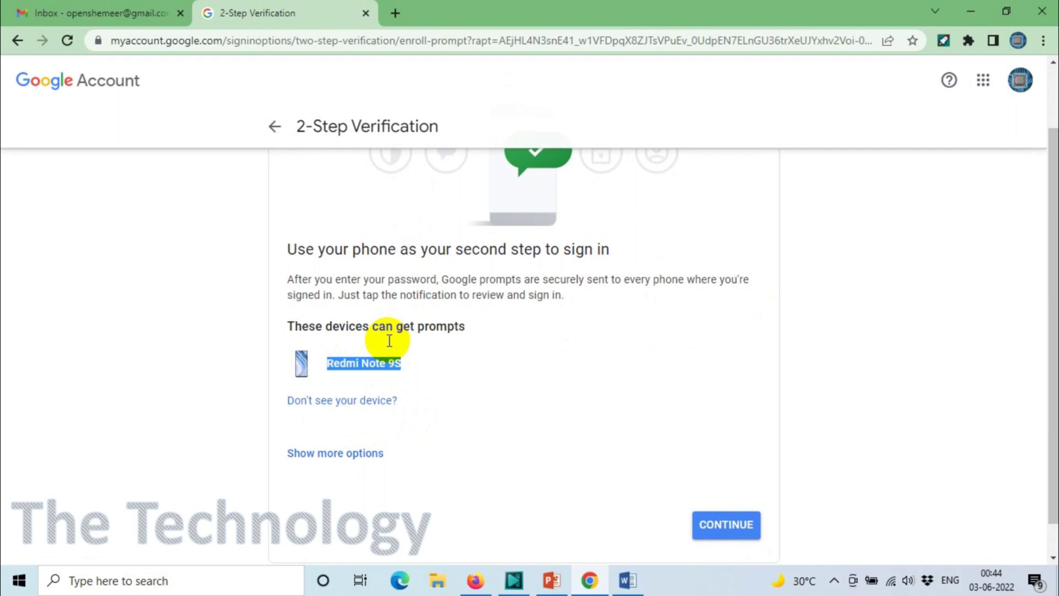
click(359, 454)
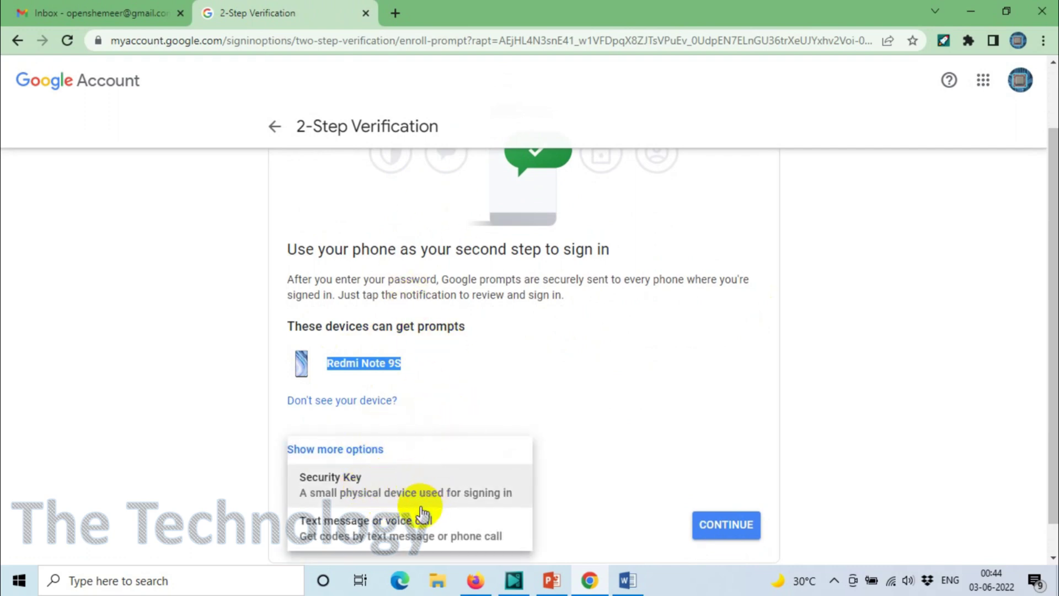
click(486, 381)
click(360, 448)
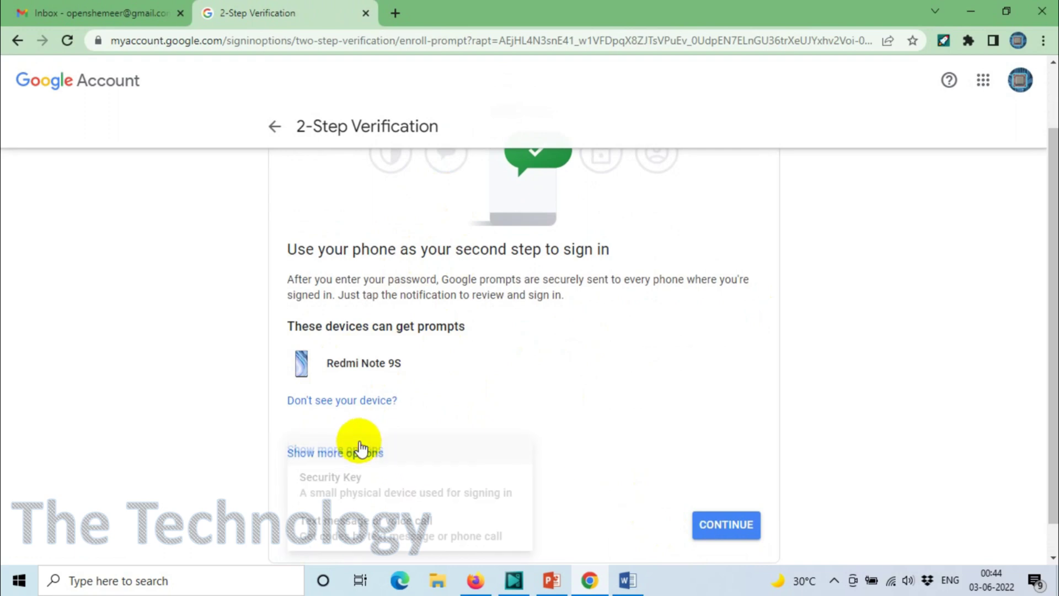
click(364, 519)
click(716, 531)
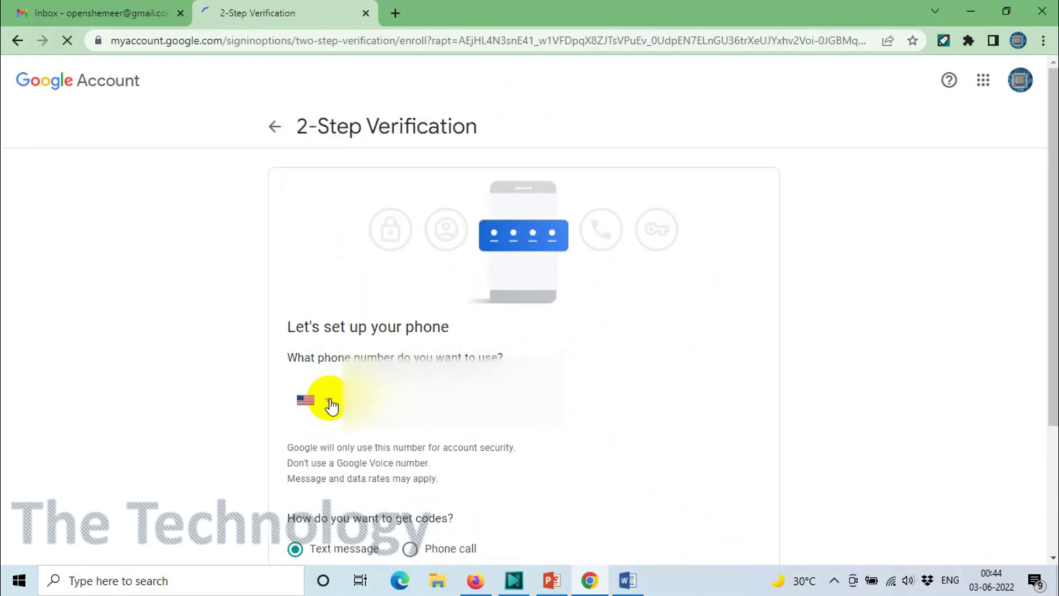
Set the phone number's country to United Arab Emirates
click(331, 406)
click(406, 309)
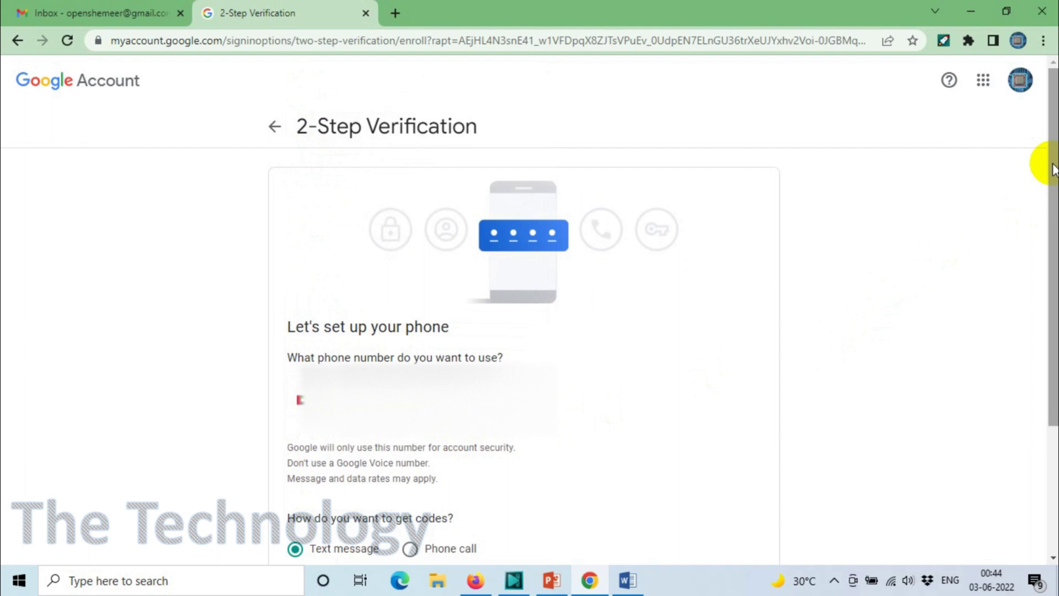
drag(1053, 168, 1053, 294)
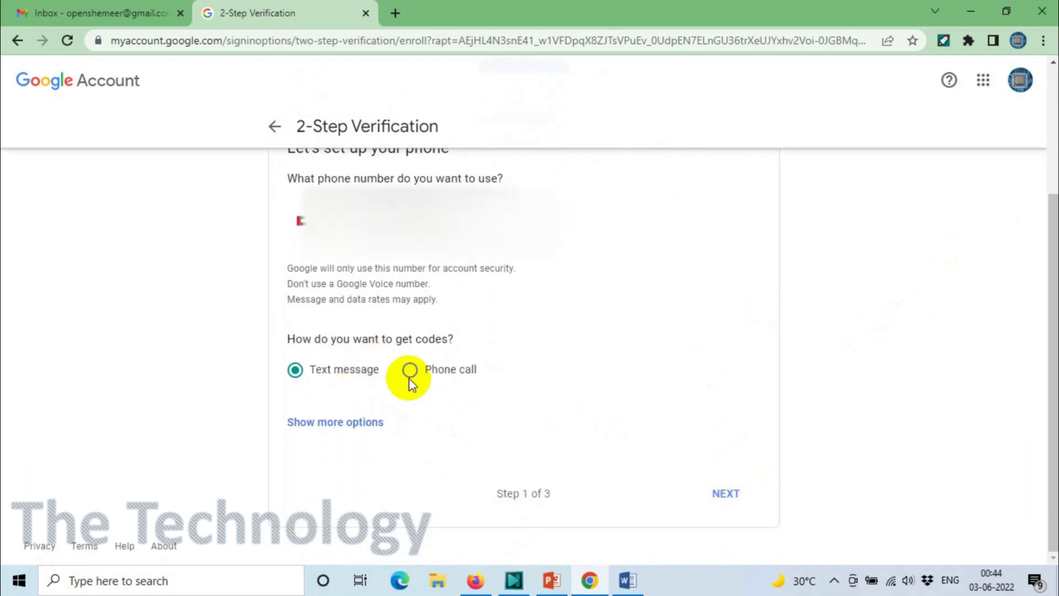
Submit the phone, enter the texted verification code, and switch 2-Step Verification on
click(735, 495)
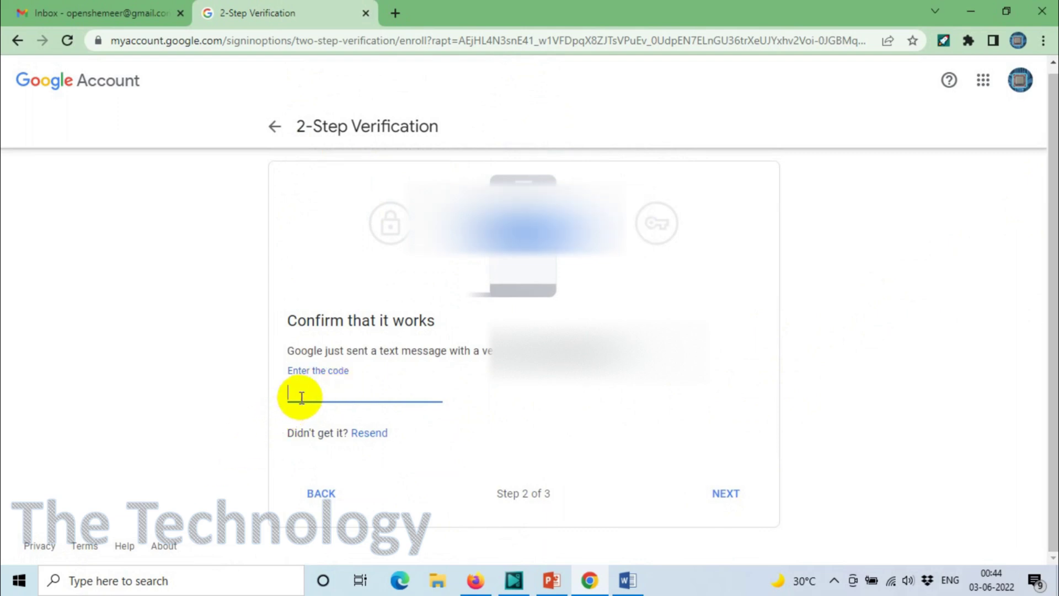
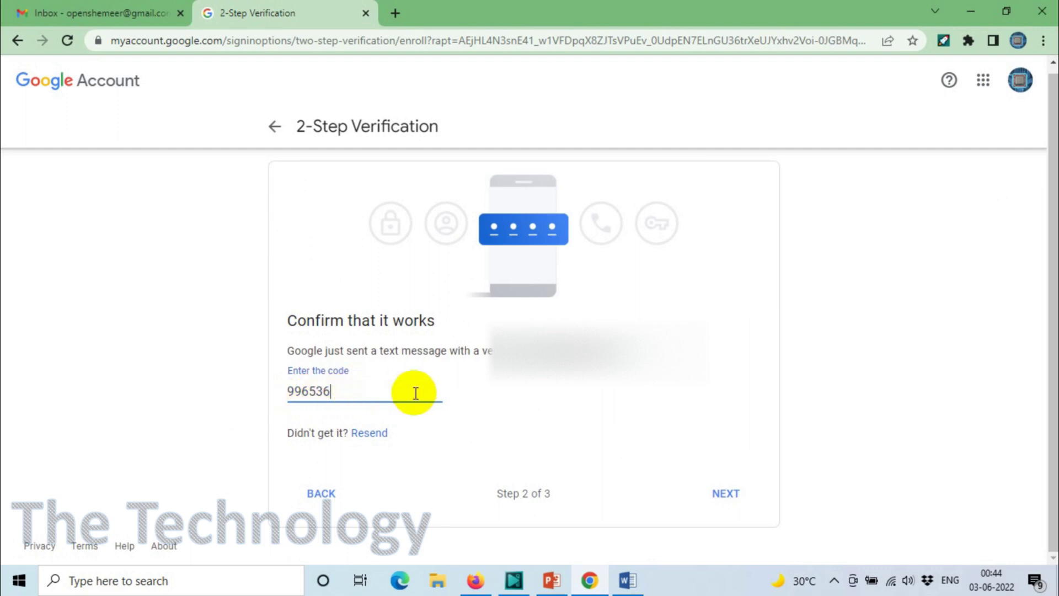
click(736, 496)
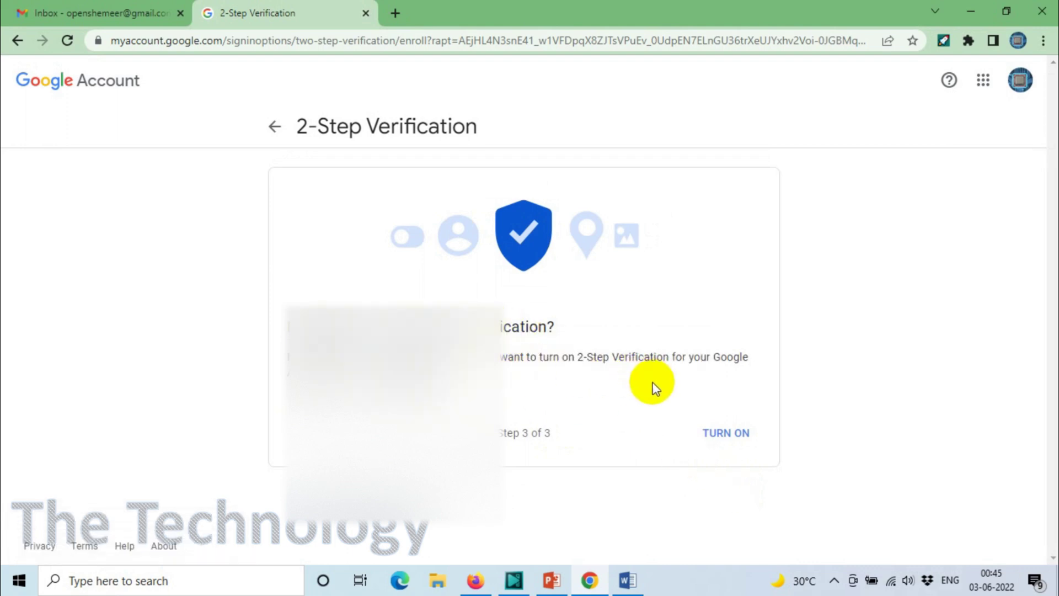
click(743, 432)
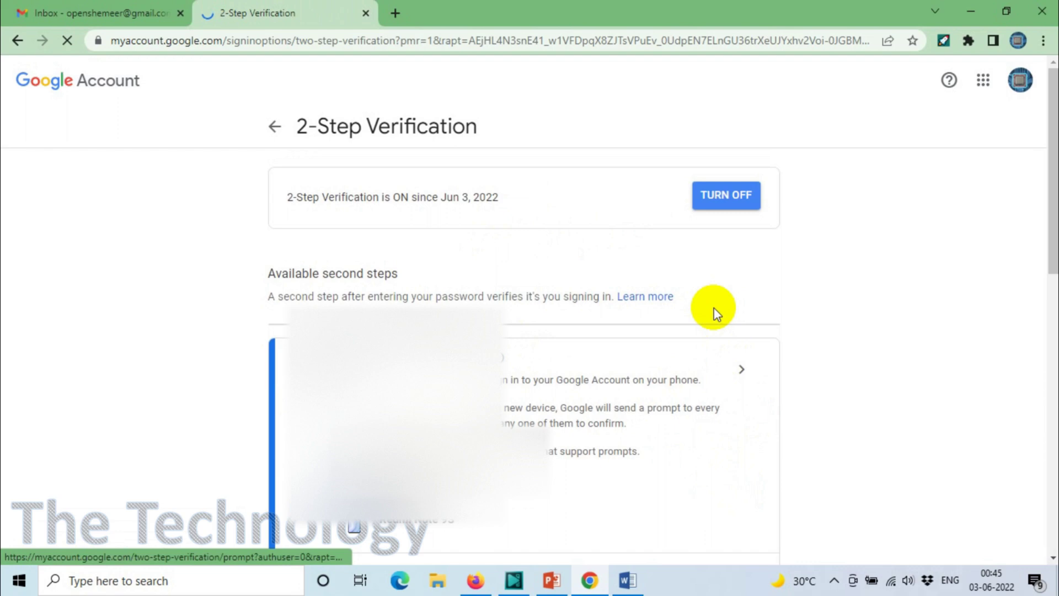
scroll(710, 269, down, 5)
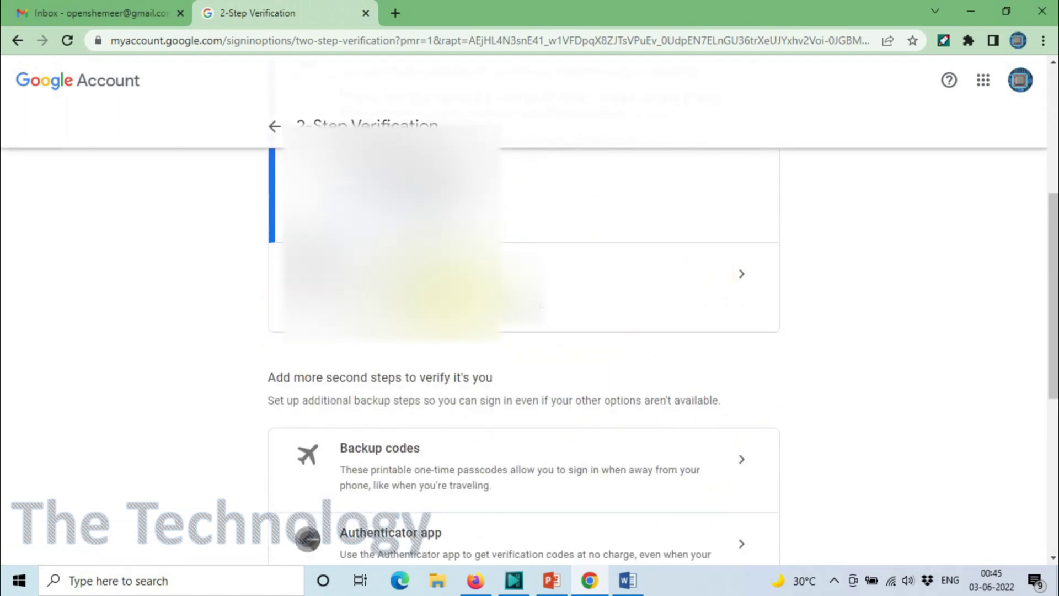
scroll(681, 295, up, 5)
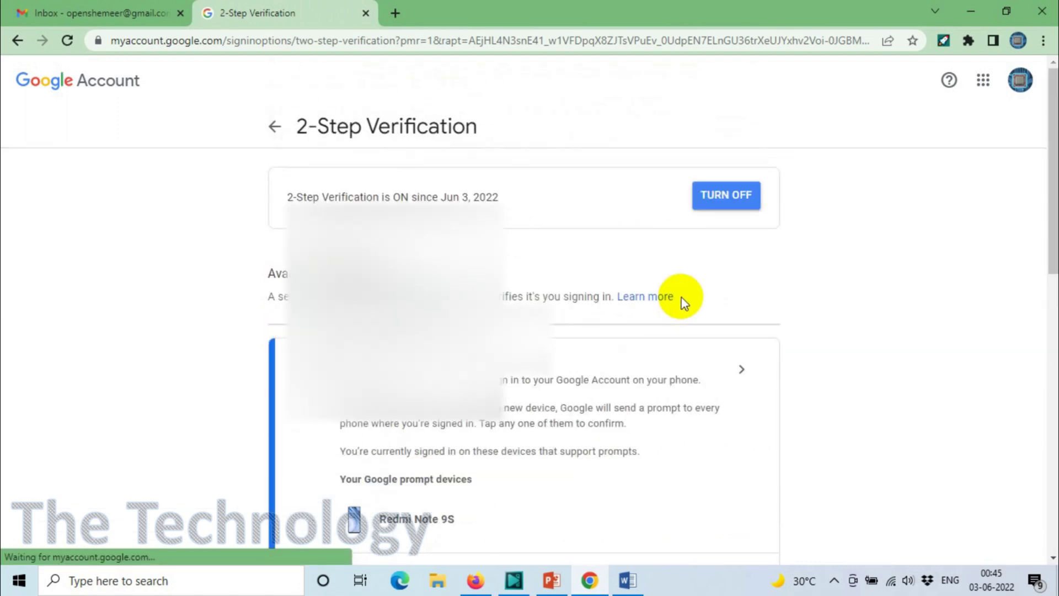
Return to the account's Security page and open App passwords under Signing in to Google
click(987, 84)
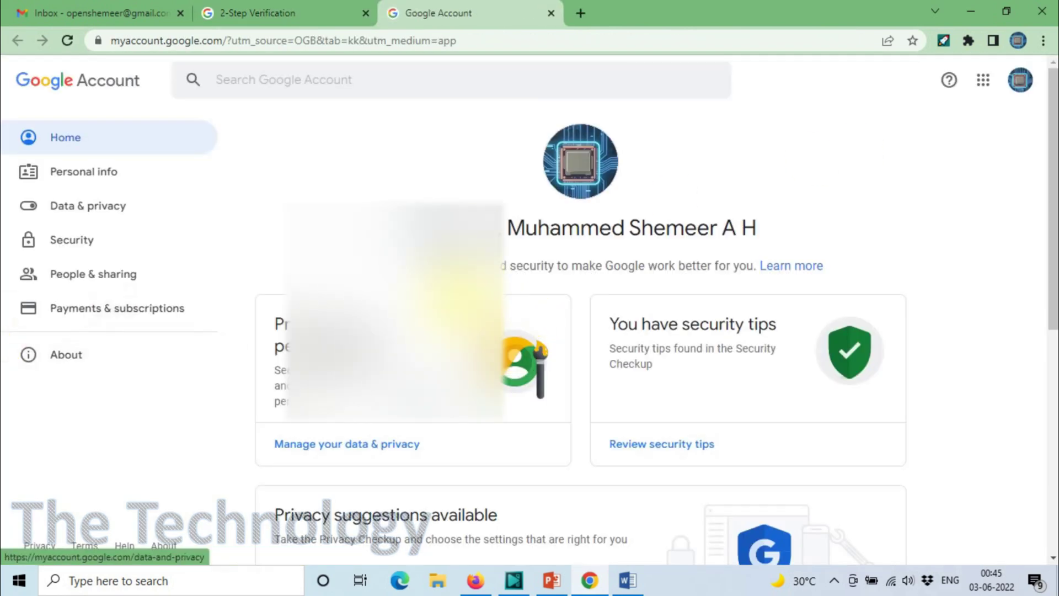
click(114, 239)
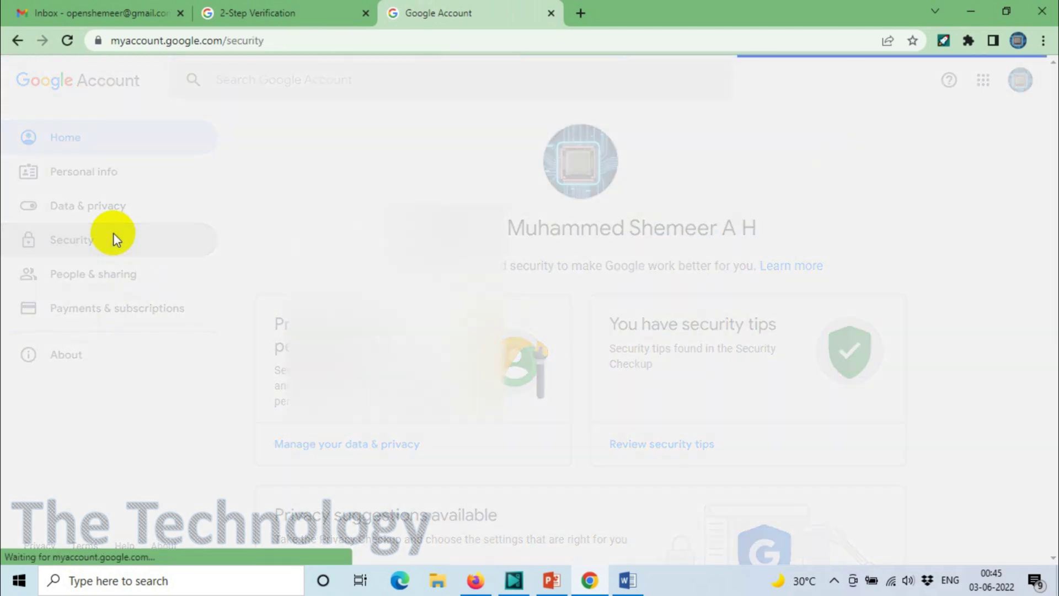
scroll(485, 298, down, 3)
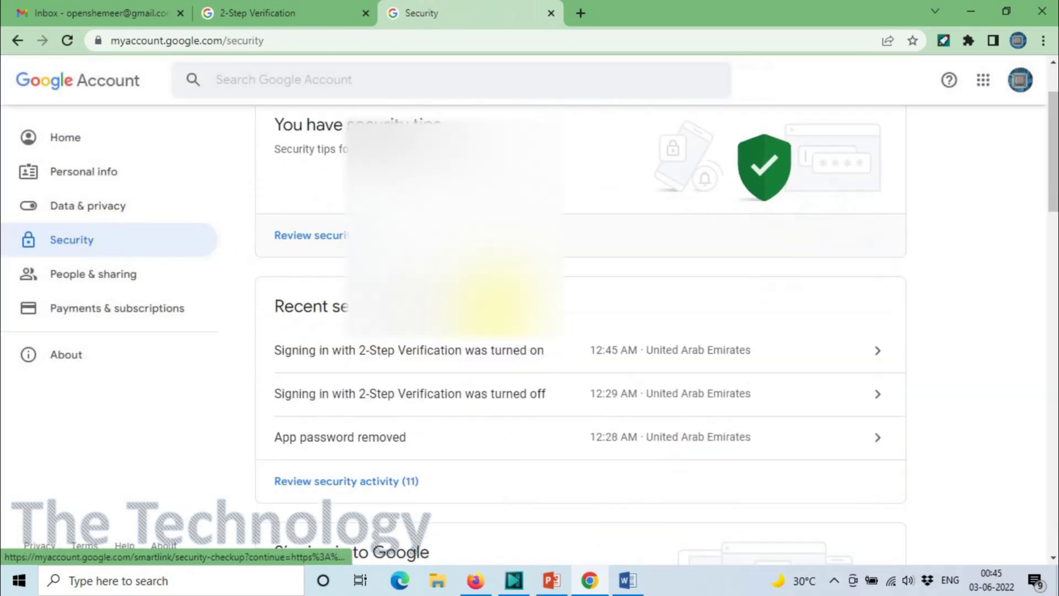
scroll(498, 309, down, 3)
scroll(498, 309, down, 2)
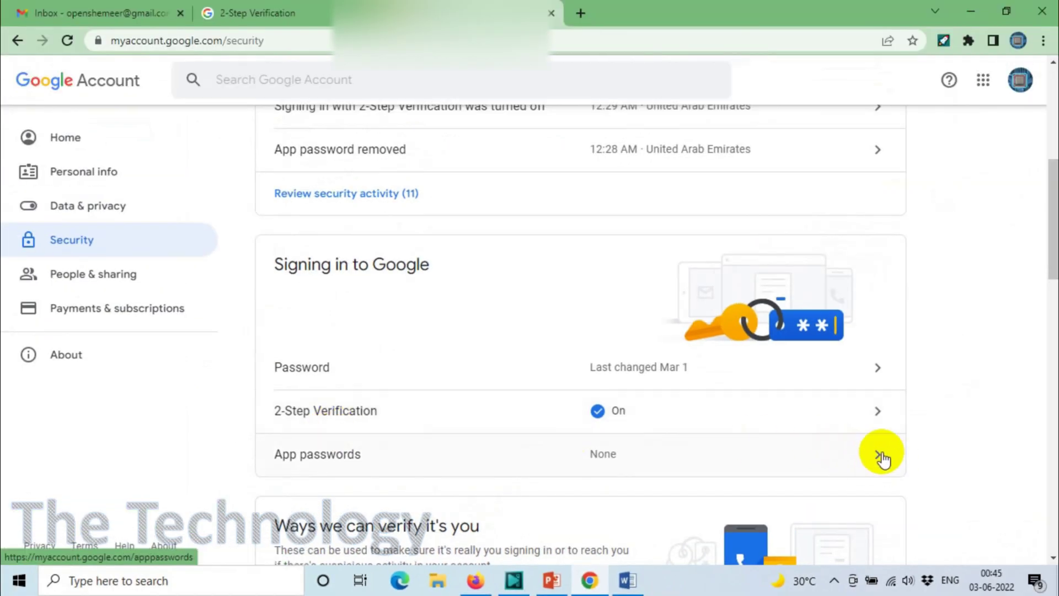
click(880, 456)
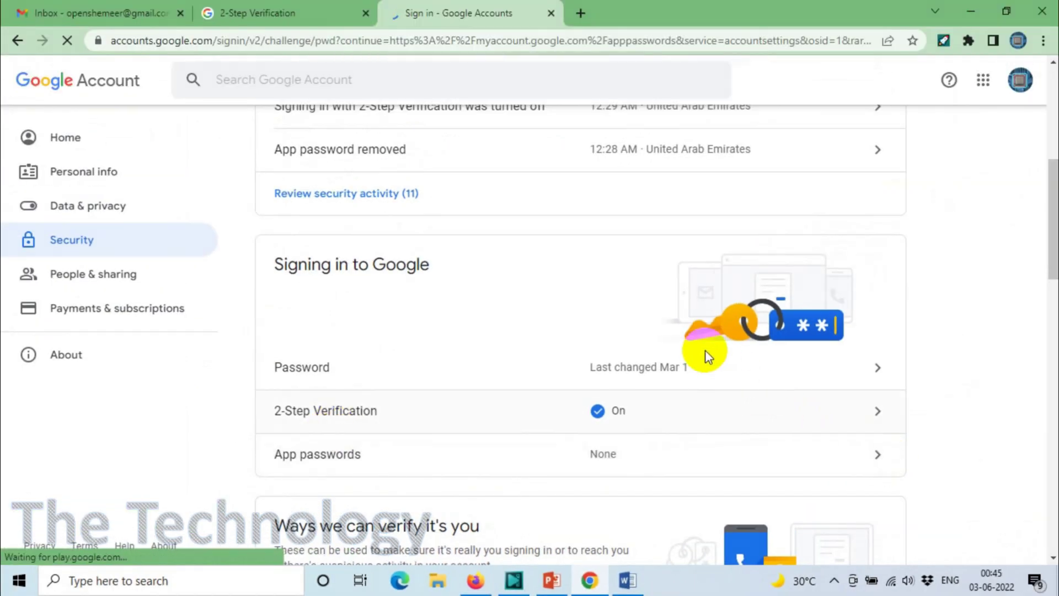
Re-enter the account password to pass the sign-in check
click(557, 316)
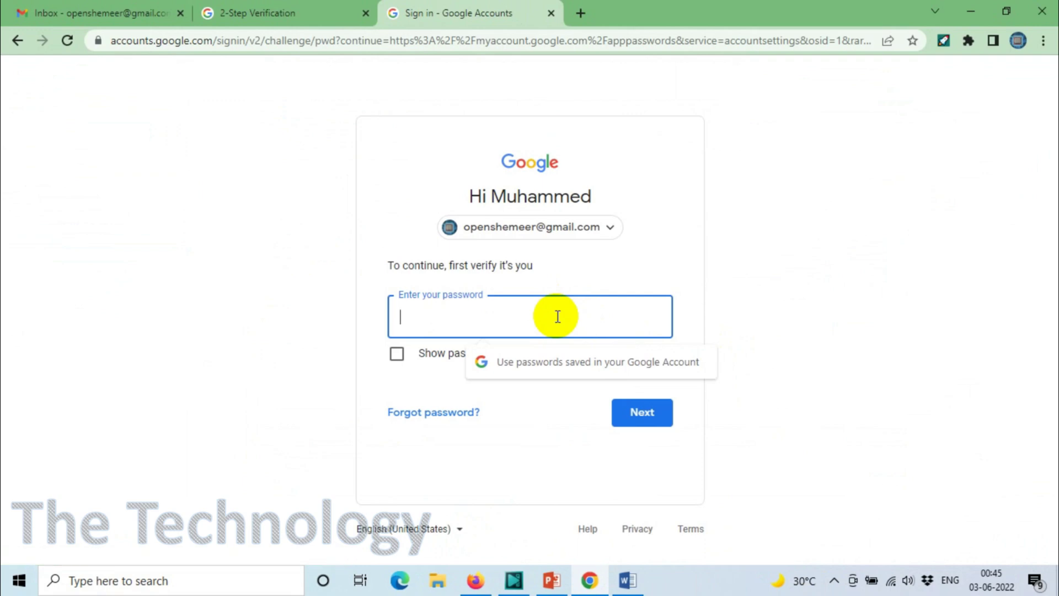
text(***)
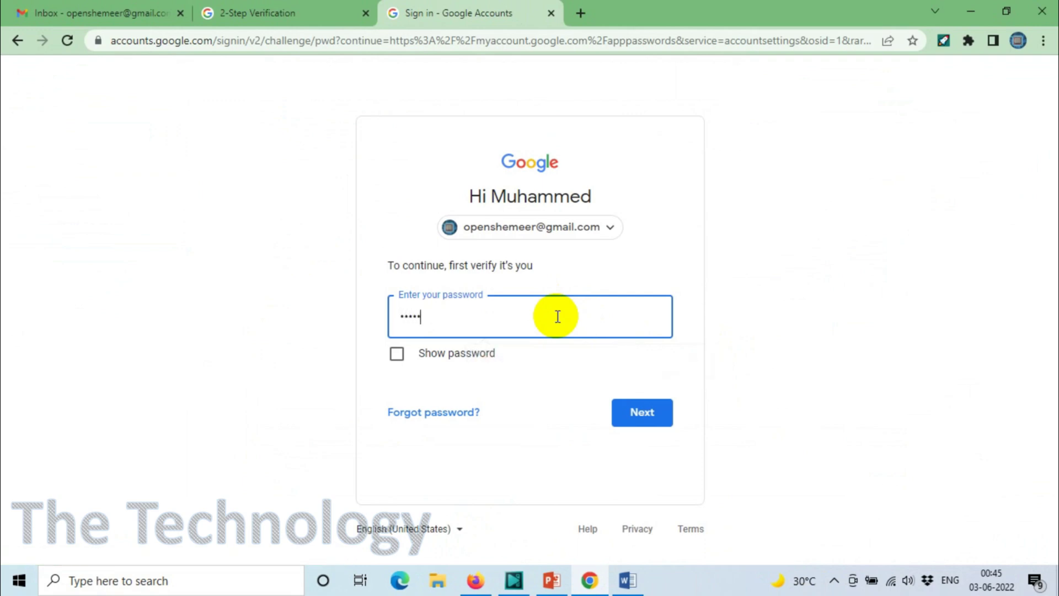
text(********)
key(Return)
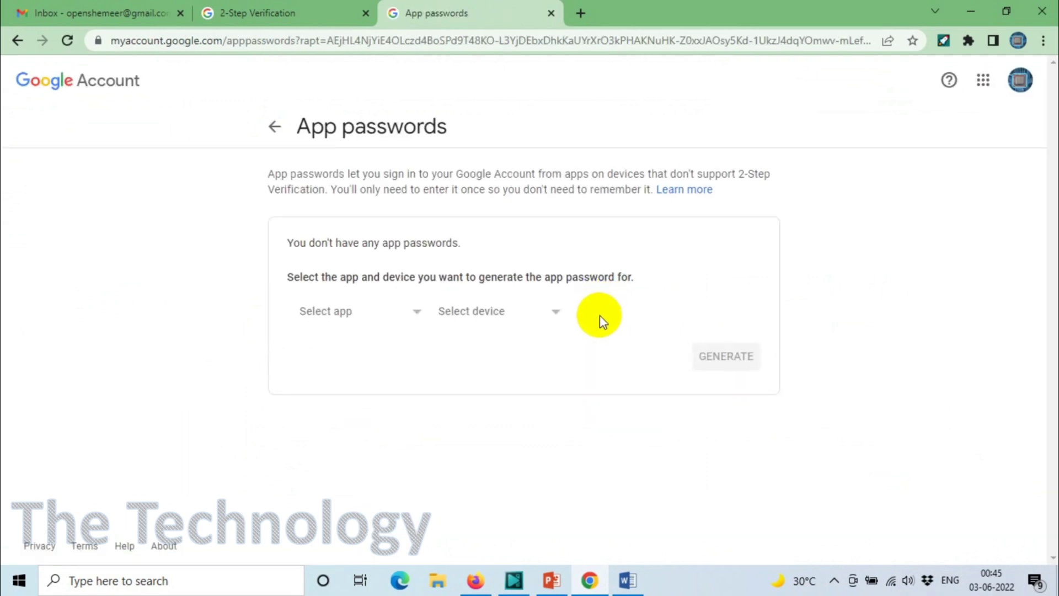
Select Mail as the app and Windows Computer as the device
click(345, 322)
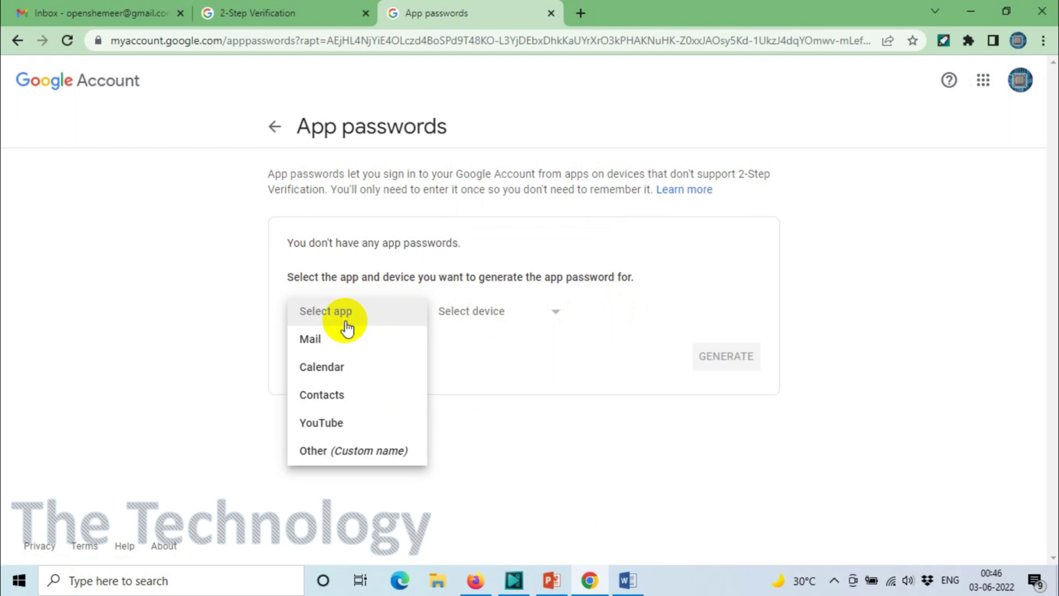
click(339, 342)
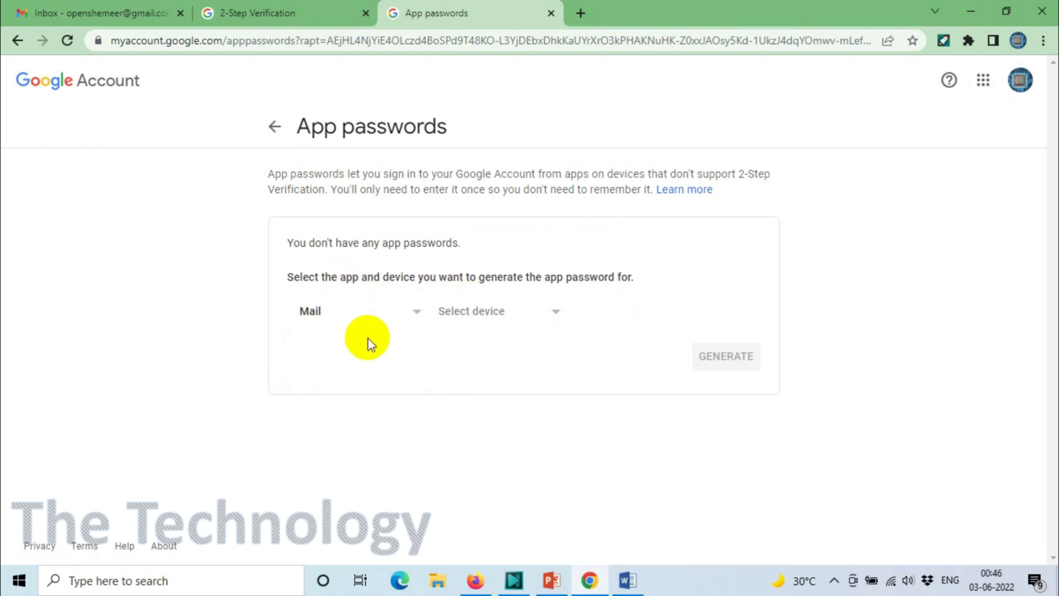
click(479, 321)
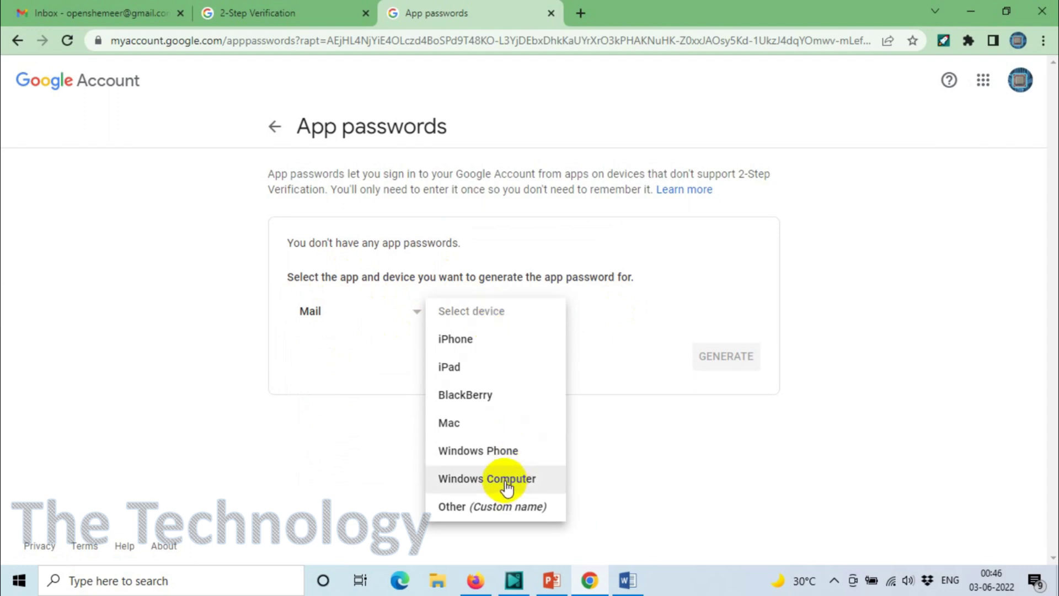
click(491, 508)
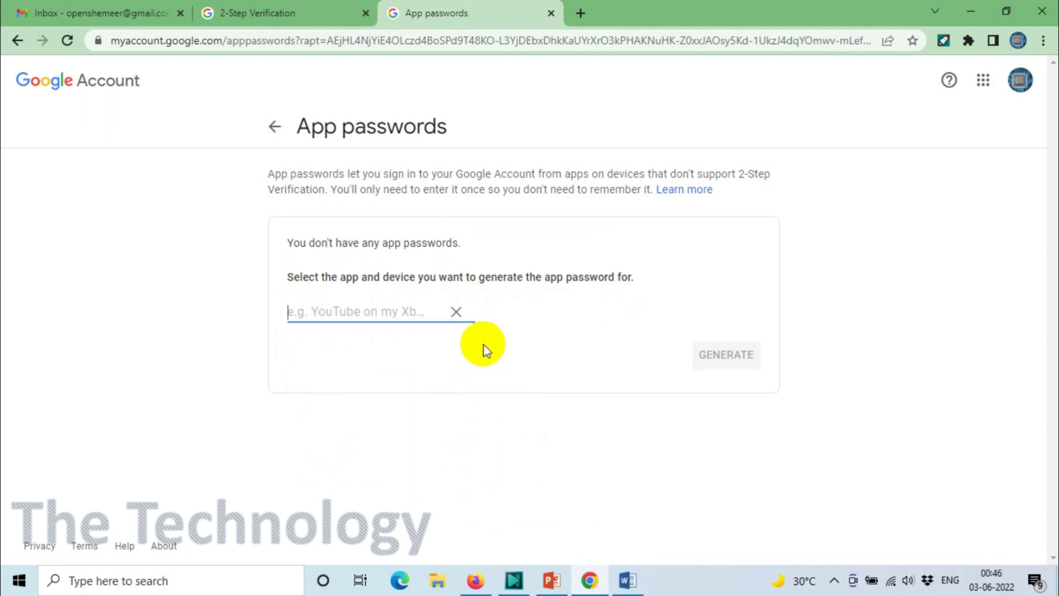
click(454, 312)
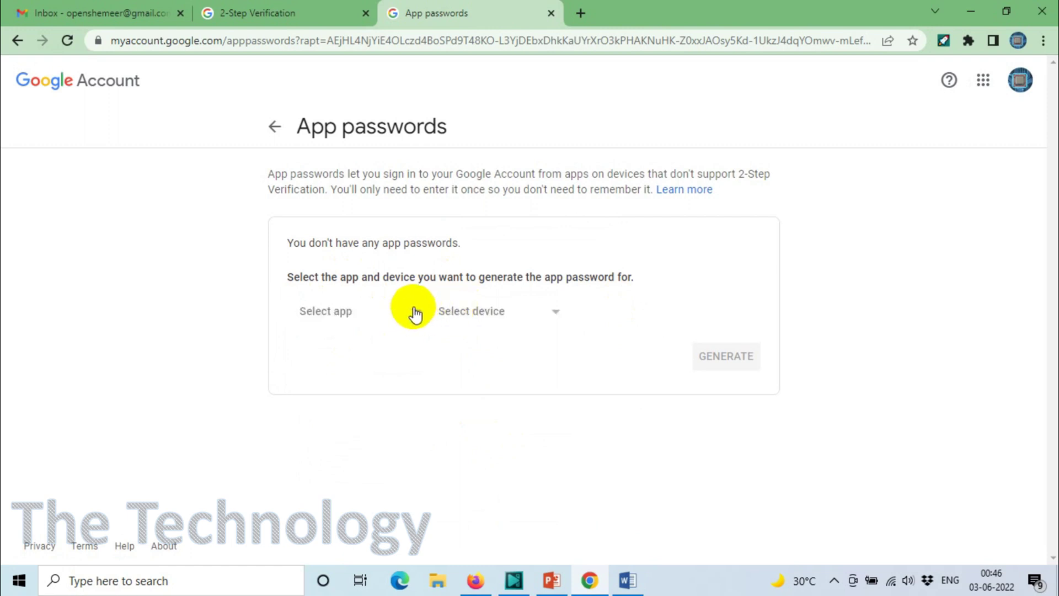
click(357, 311)
click(343, 342)
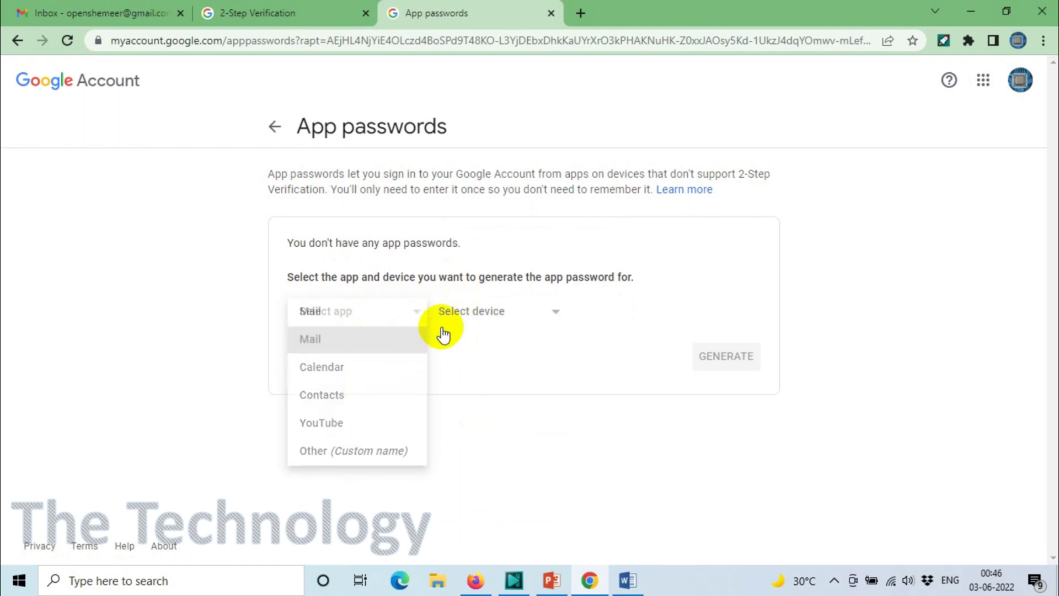
click(496, 320)
click(501, 478)
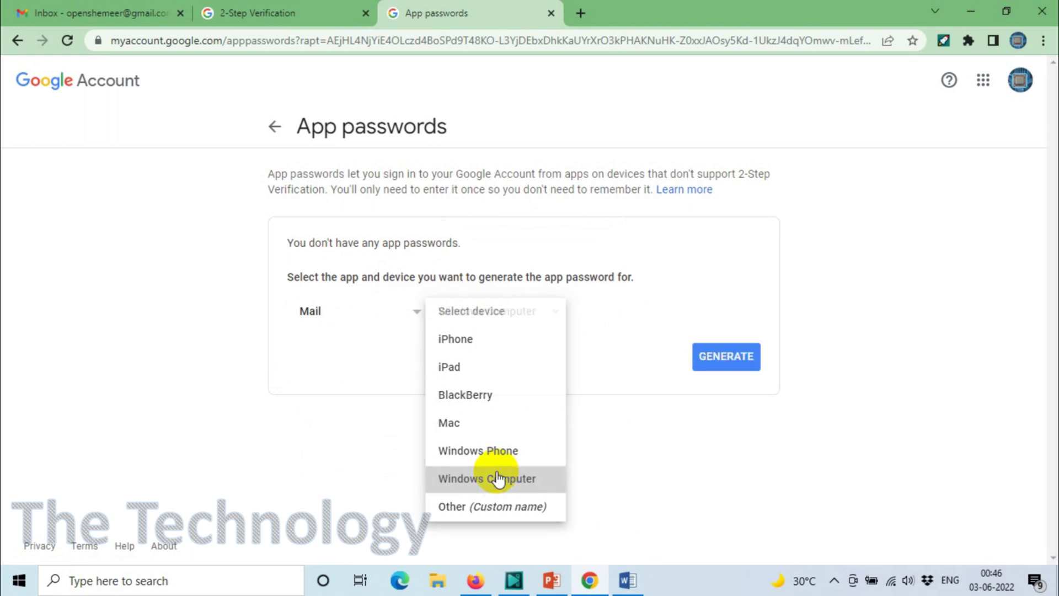
click(479, 308)
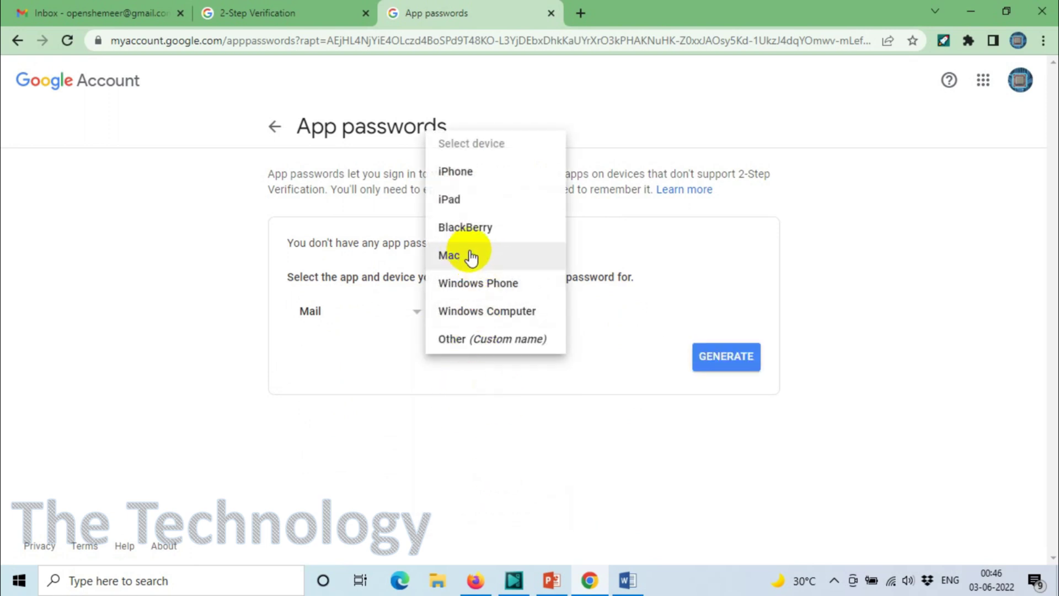
click(647, 322)
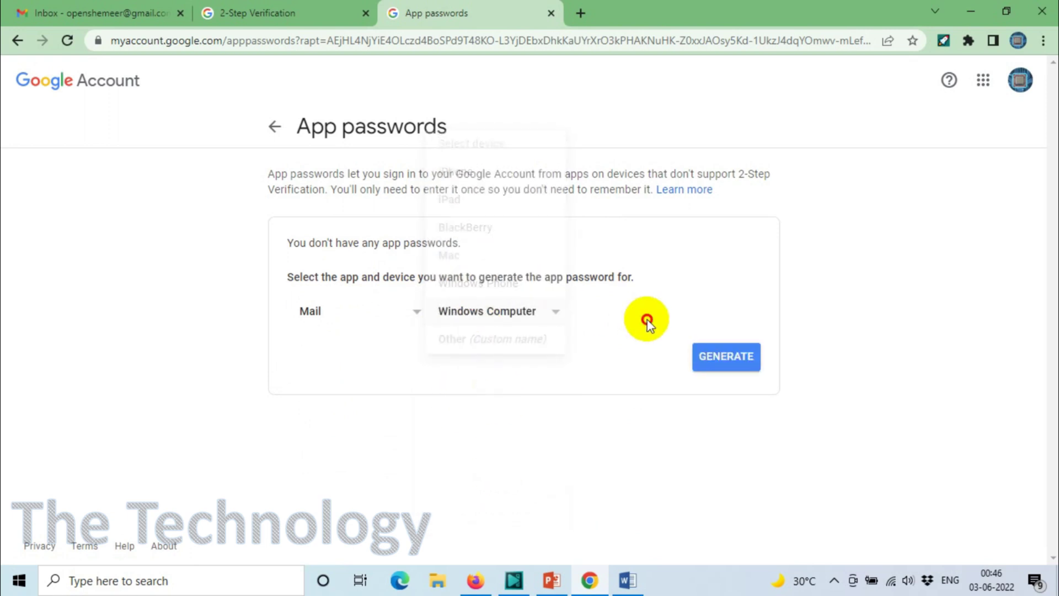
Generate the Mail on Windows Computer app password and copy it to the clipboard
click(715, 361)
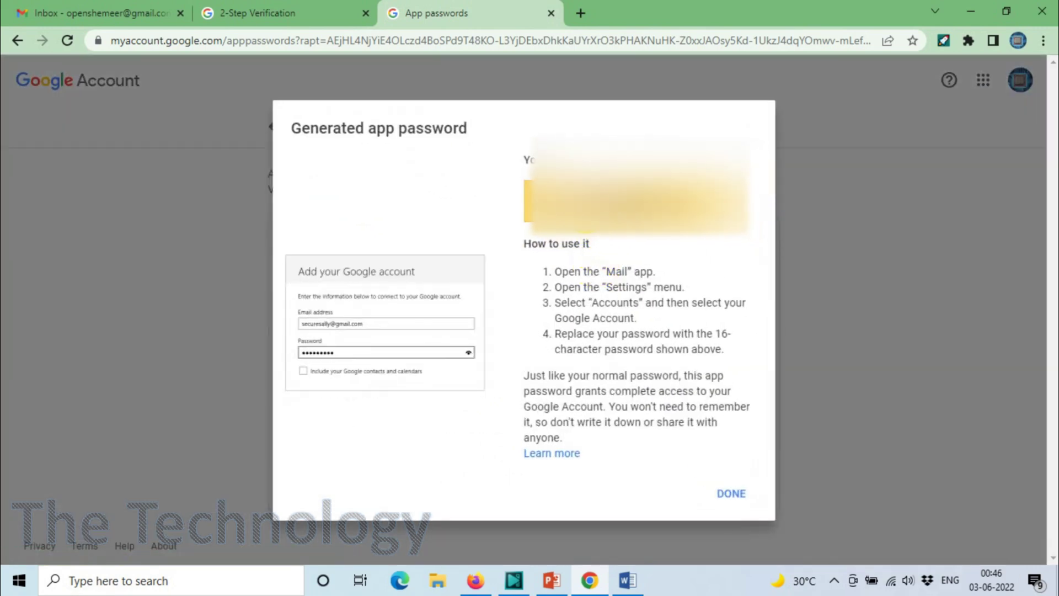
drag(521, 199, 733, 201)
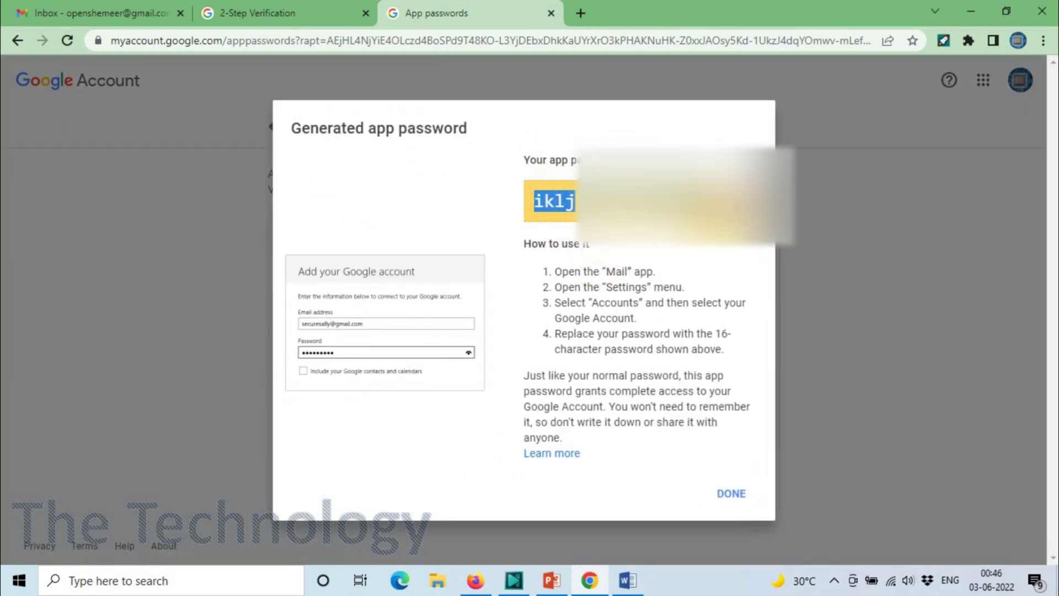
right_click(688, 194)
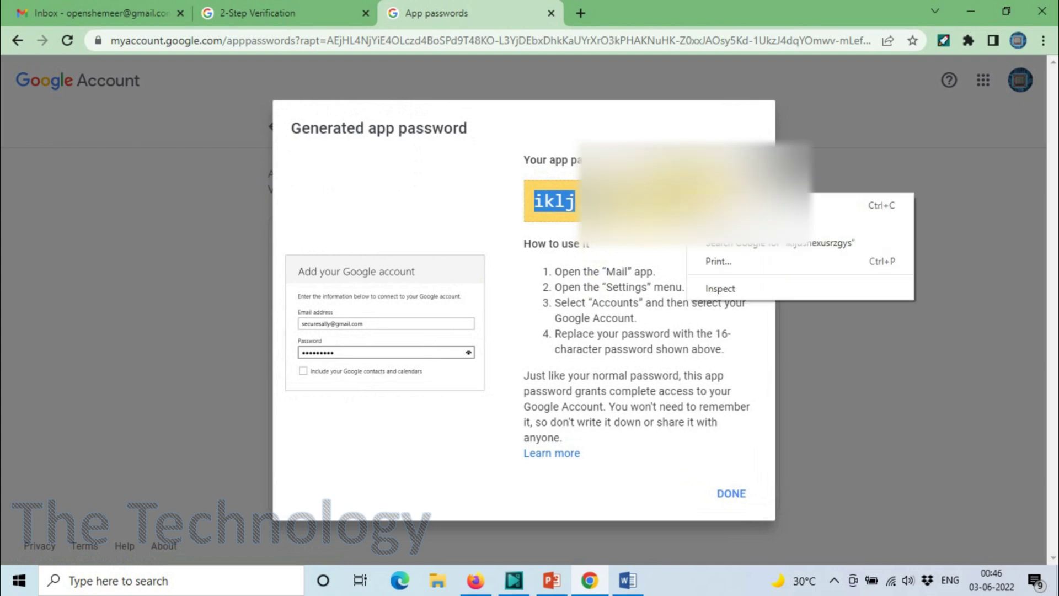
click(697, 205)
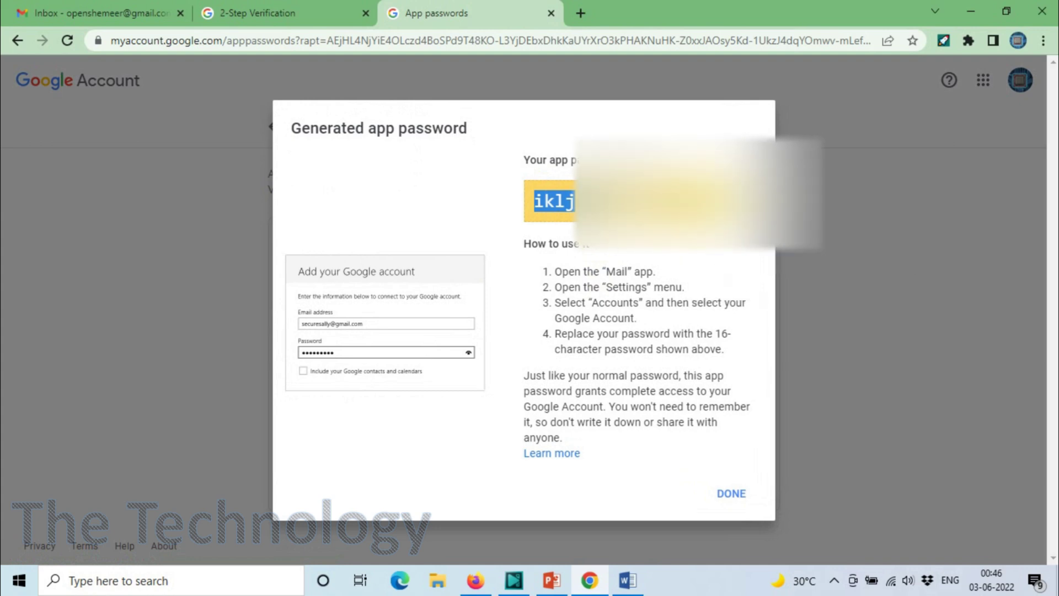
click(731, 495)
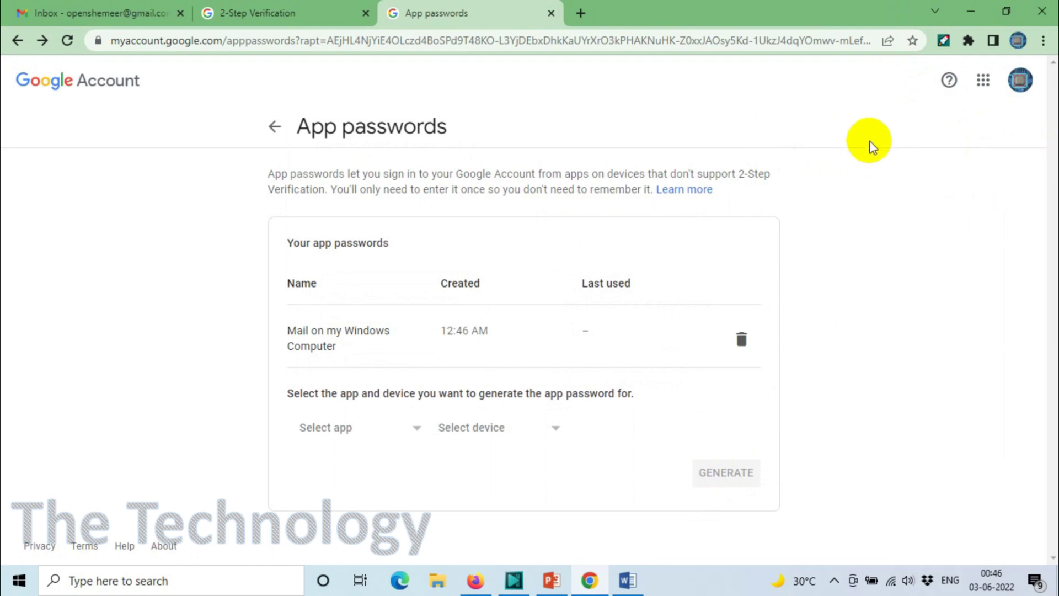
Launch Outlook 2016 via Start search 'out' and choose to set up an email account
key(super)
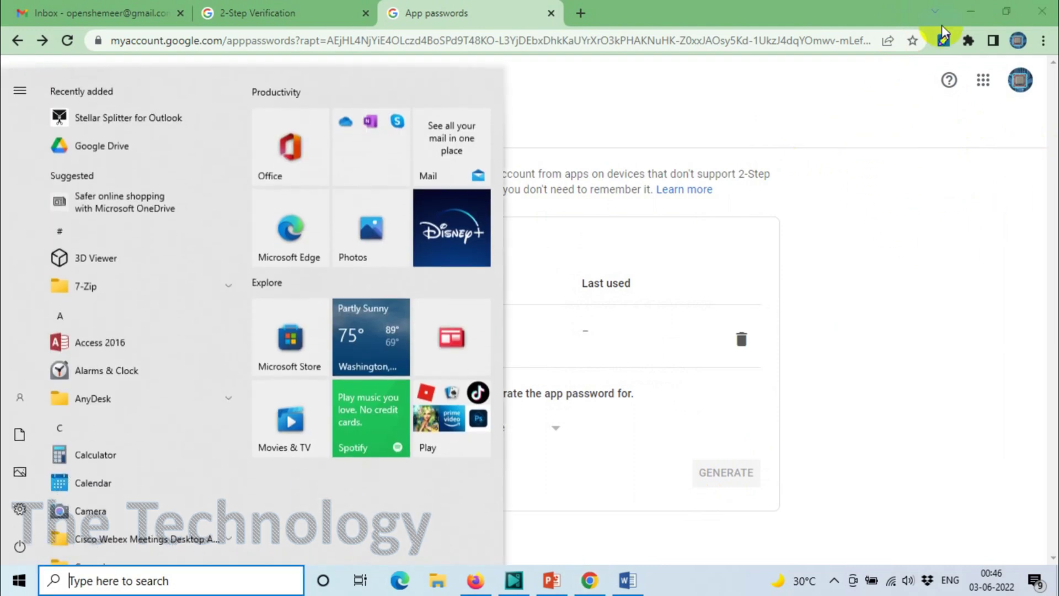
text(out)
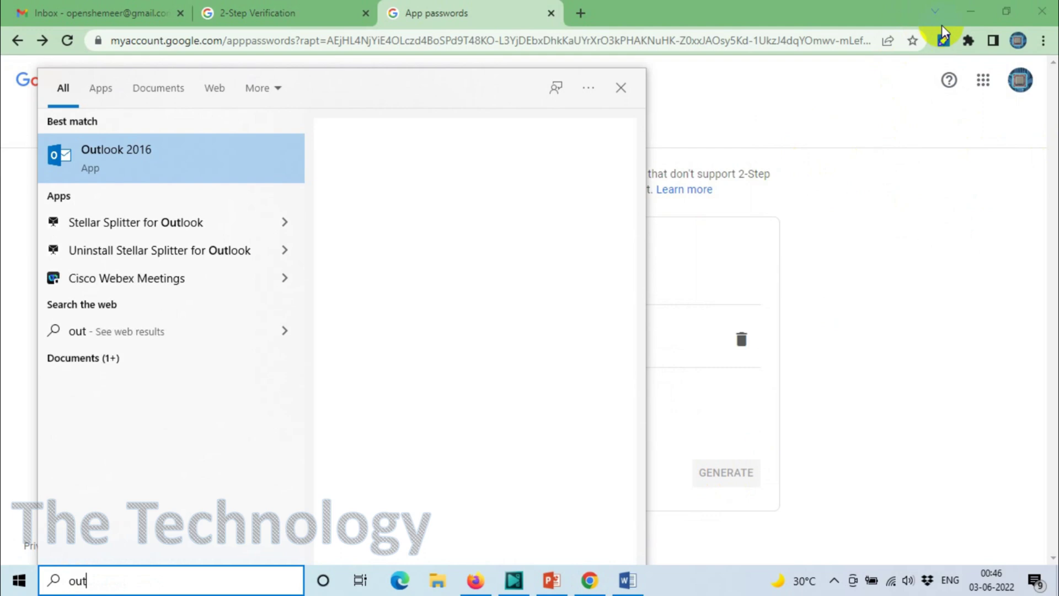
key(Return)
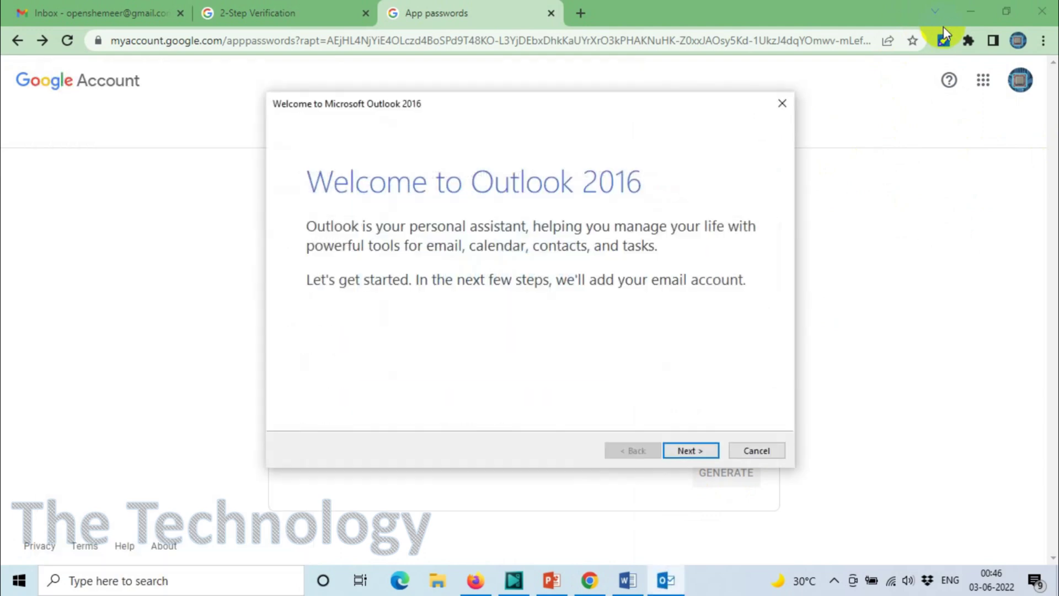
click(672, 450)
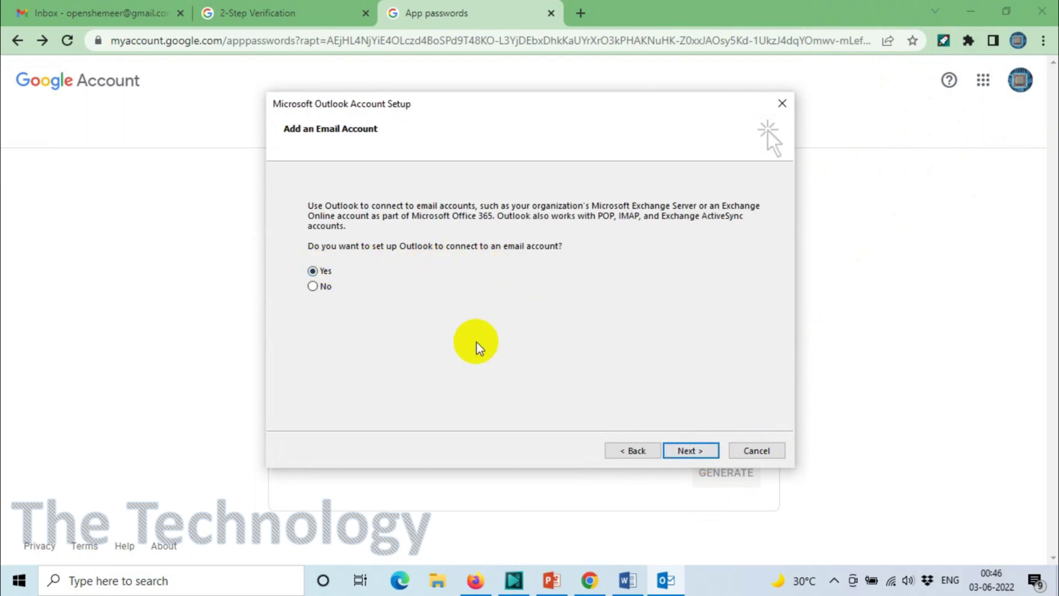
click(689, 450)
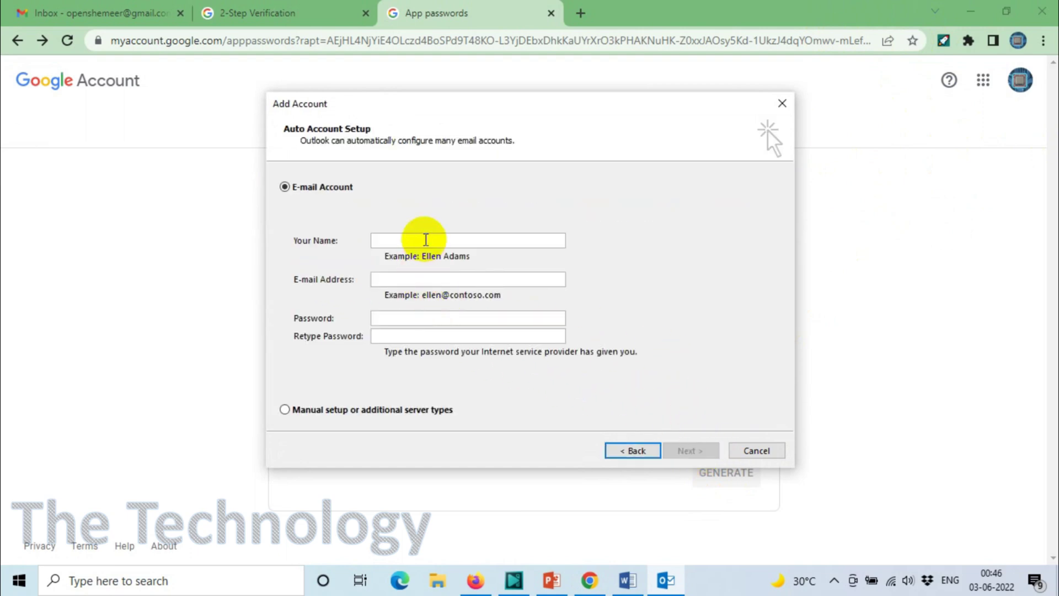
Enter the name and Gmail address, paste the app password twice, and start configuration
click(425, 239)
text(Muhammed Shemeer)
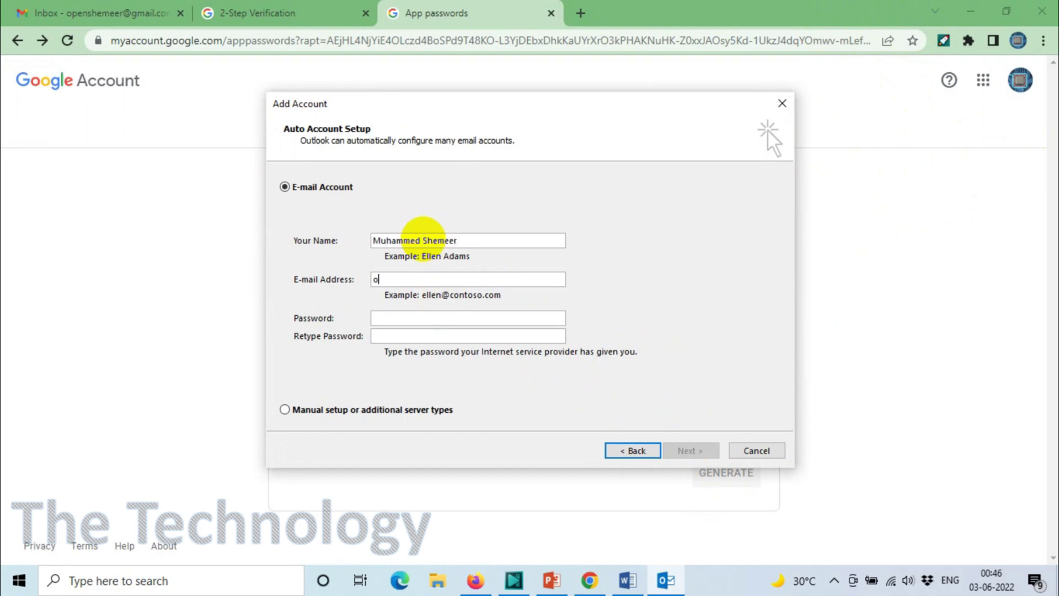
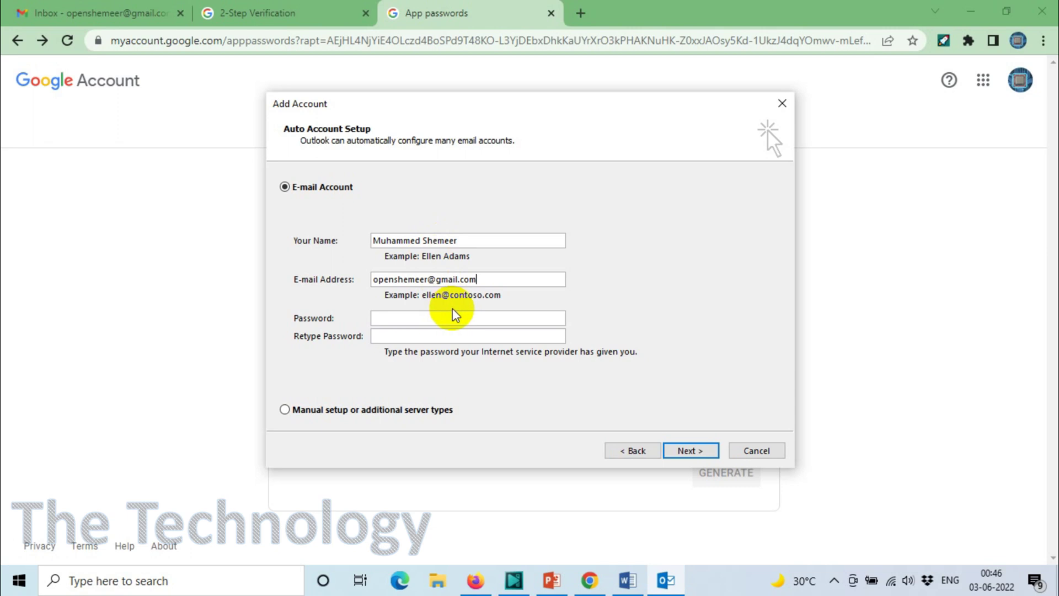
click(435, 316)
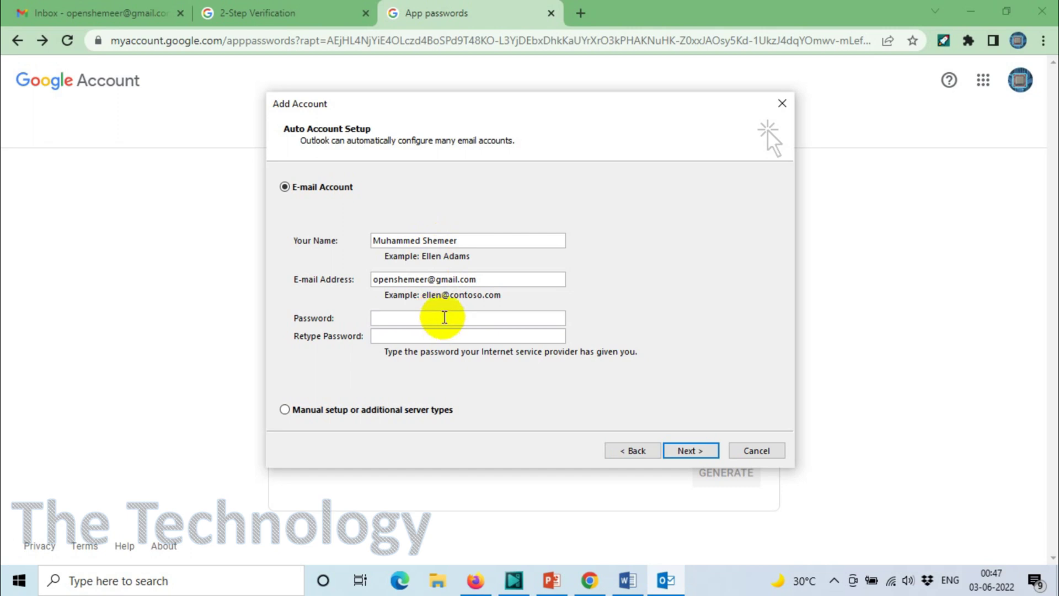
key(ctrl+v)
click(447, 331)
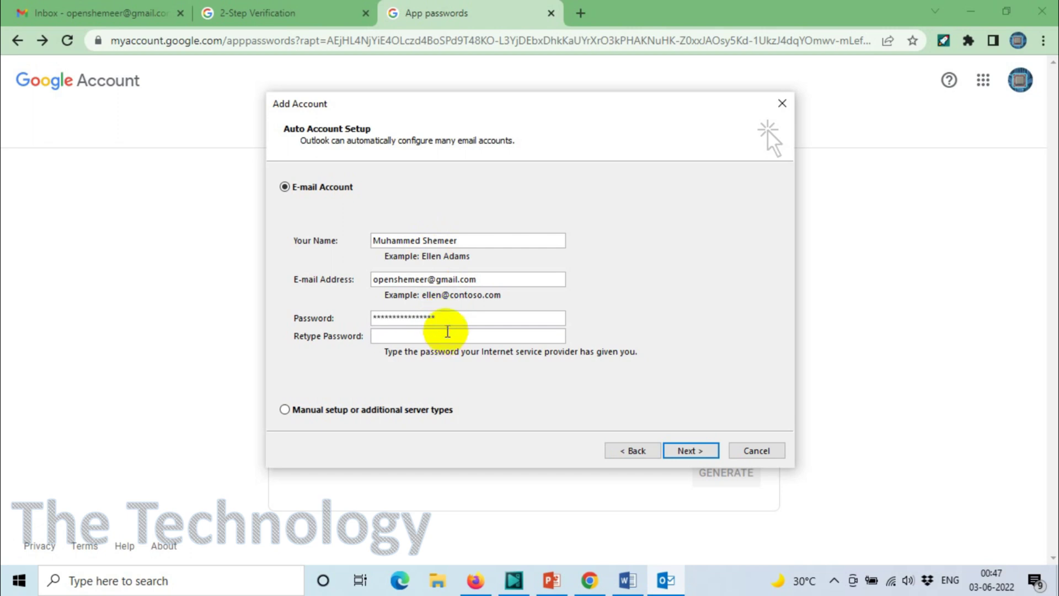
key(ctrl+v)
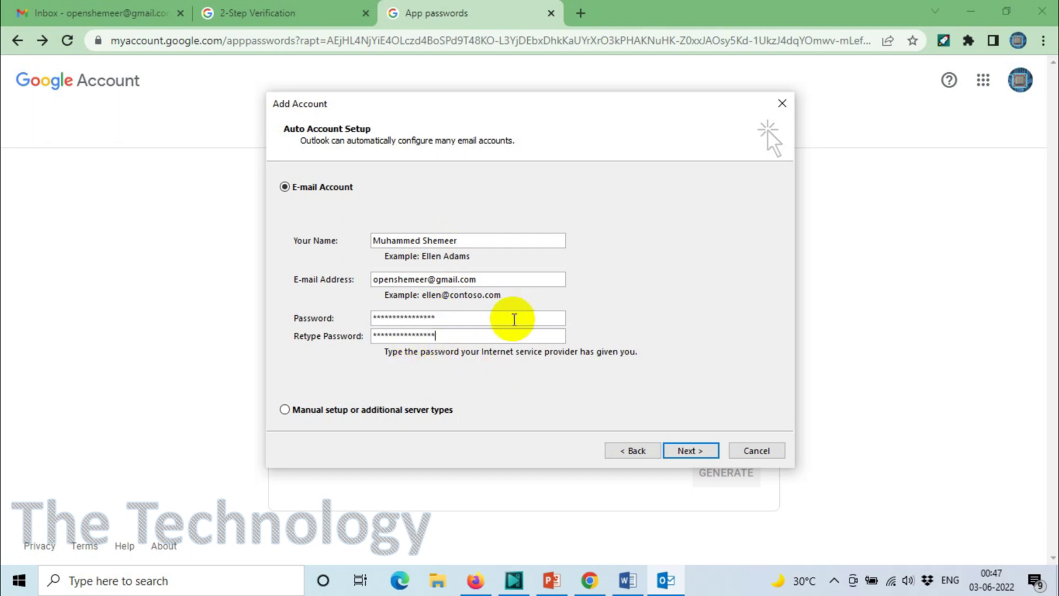
click(681, 451)
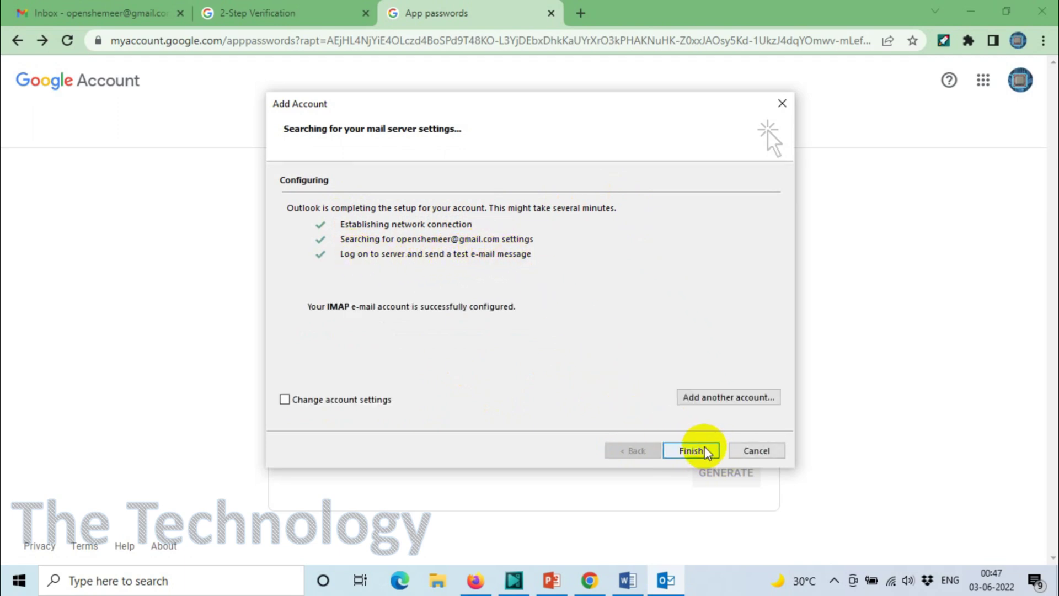
Finish the Add Account wizard to open Outlook on the Gmail Inbox
click(690, 450)
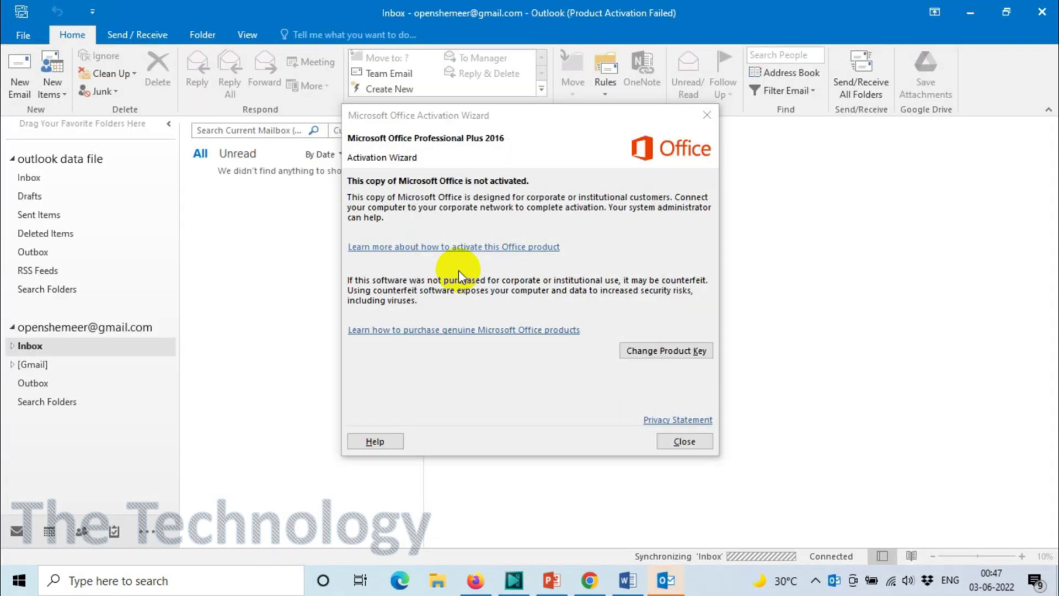
Close the Office Activation Wizard notice
click(688, 441)
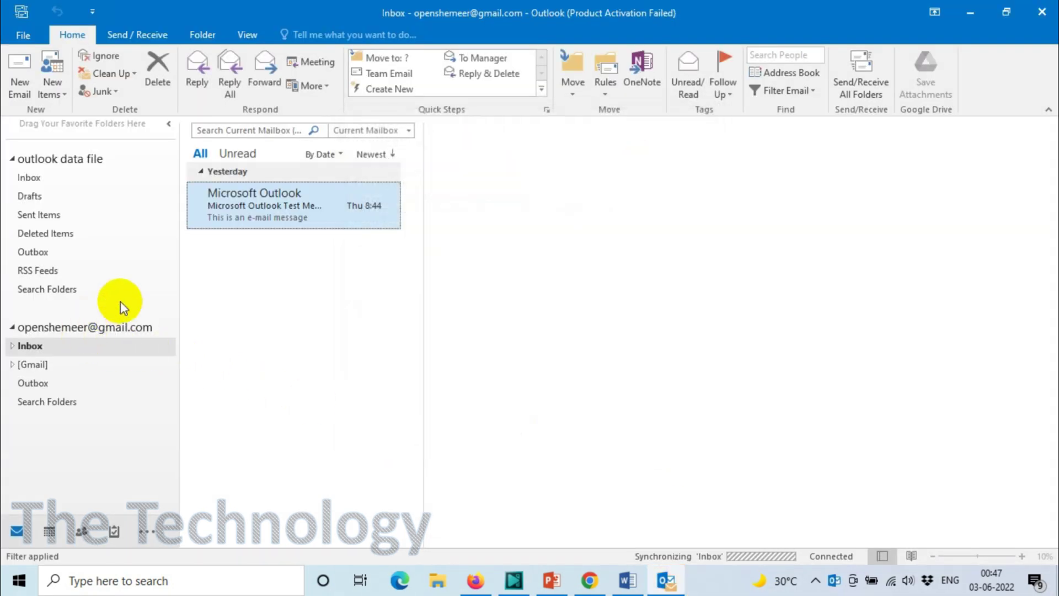